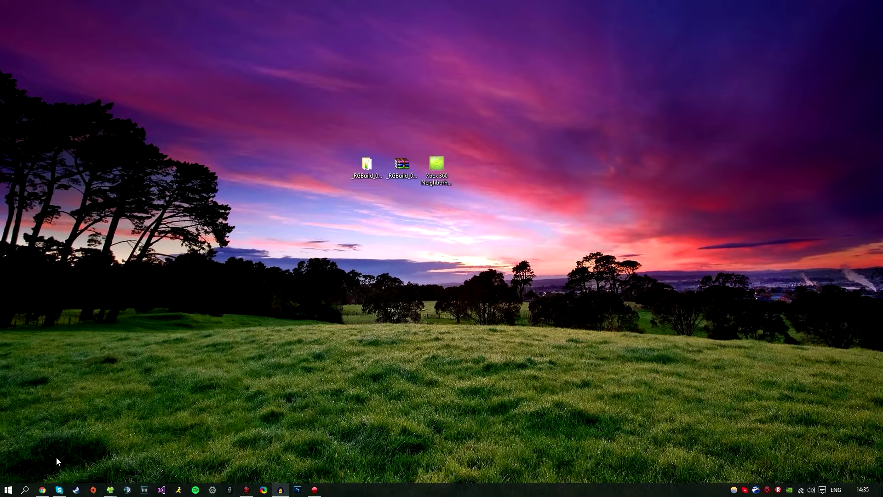
Step: Bring the Chrome window with the RGLoader 0v510 (17150 support) forum thread back to the front
left_click(43, 490)
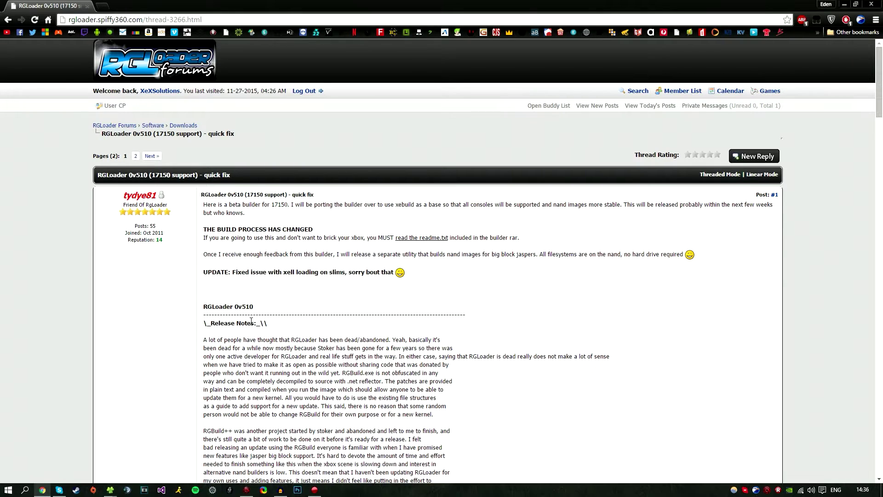
scroll(286, 354, "down", 20)
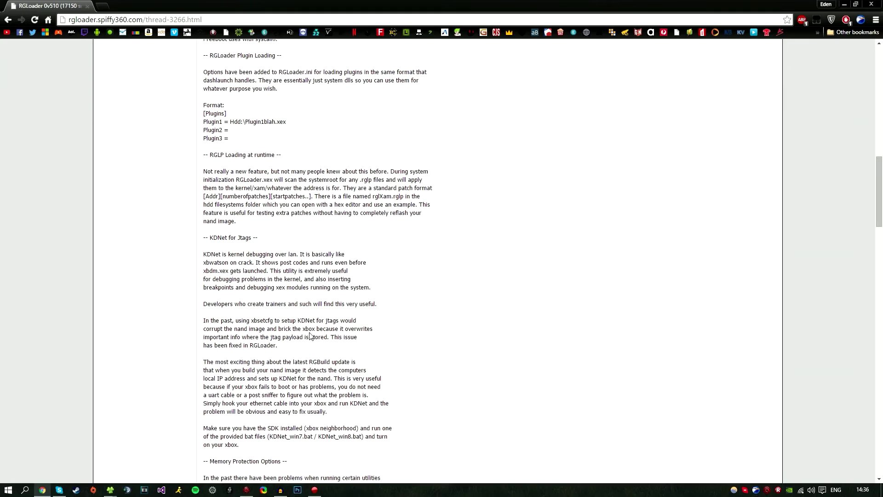
scroll(380, 330, "down", 10)
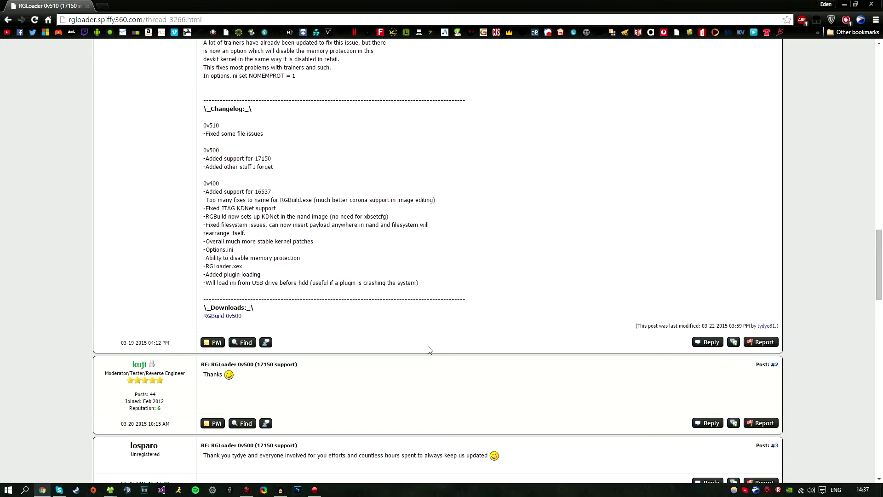
scroll(428, 350, "up", 20)
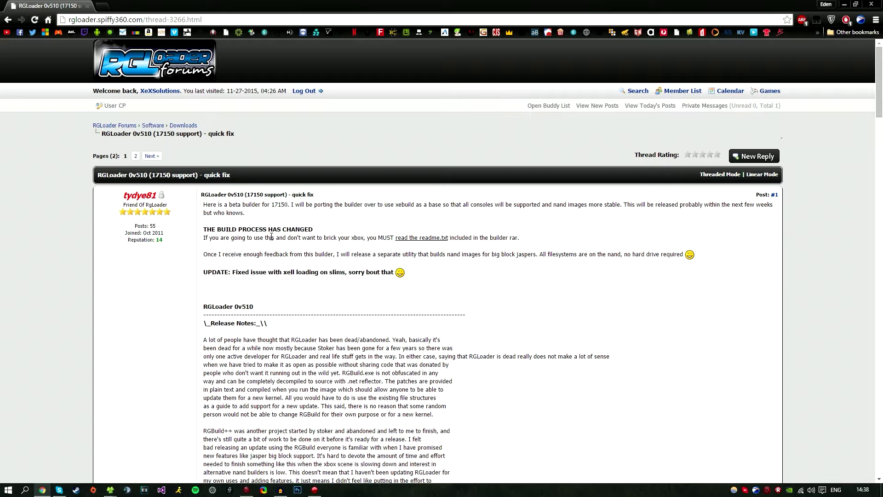
Step: Scroll to the post's Downloads section and follow the RGBuild 0v500 link to Sendspace
scroll(271, 236, "down", 4)
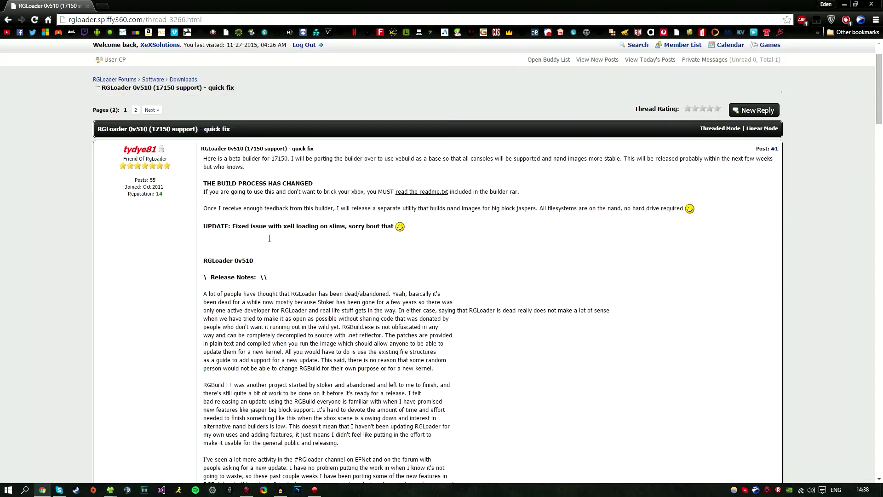
scroll(199, 241, "down", 4)
scroll(200, 240, "down", 13)
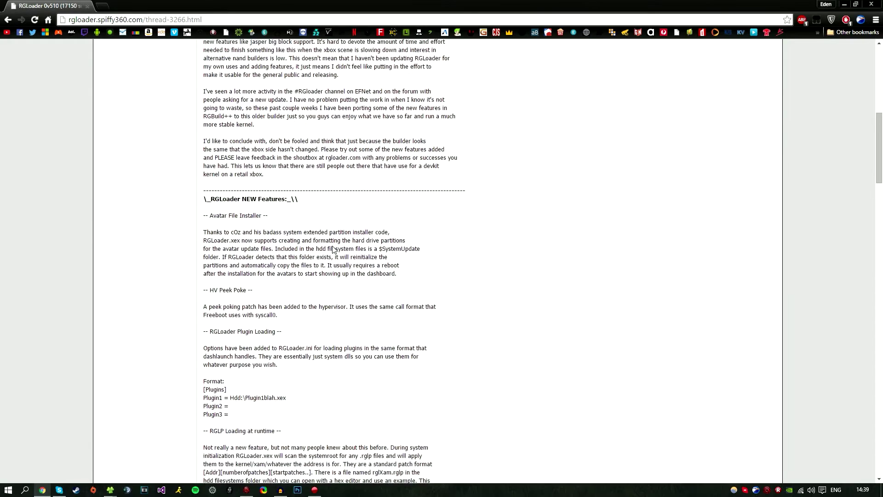
scroll(473, 255, "up", 4)
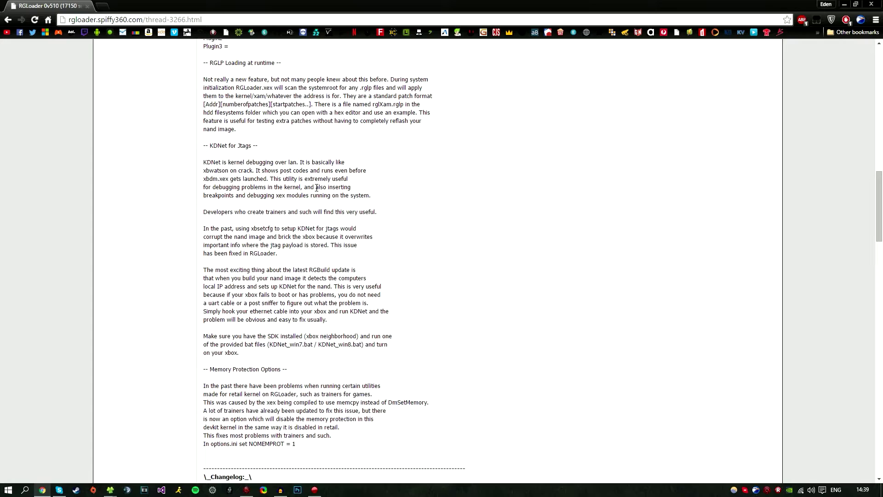
scroll(533, 273, "down", 5)
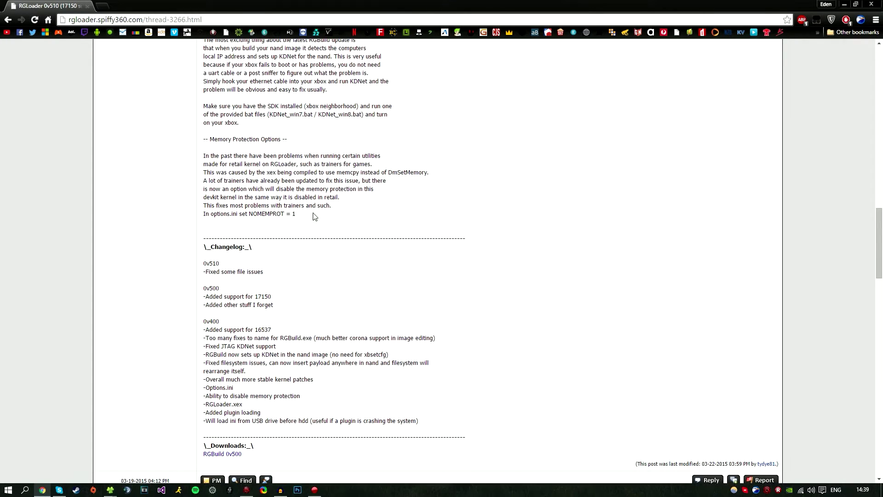
scroll(501, 233, "down", 2)
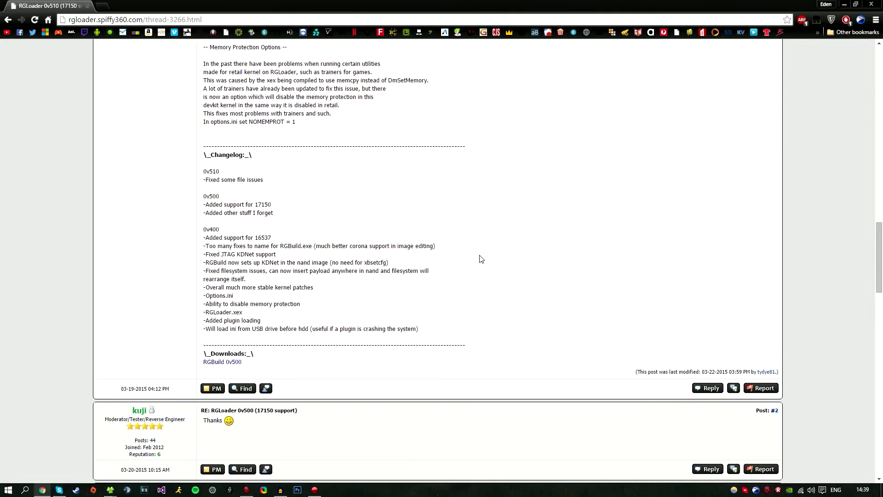
scroll(469, 246, "down", 2)
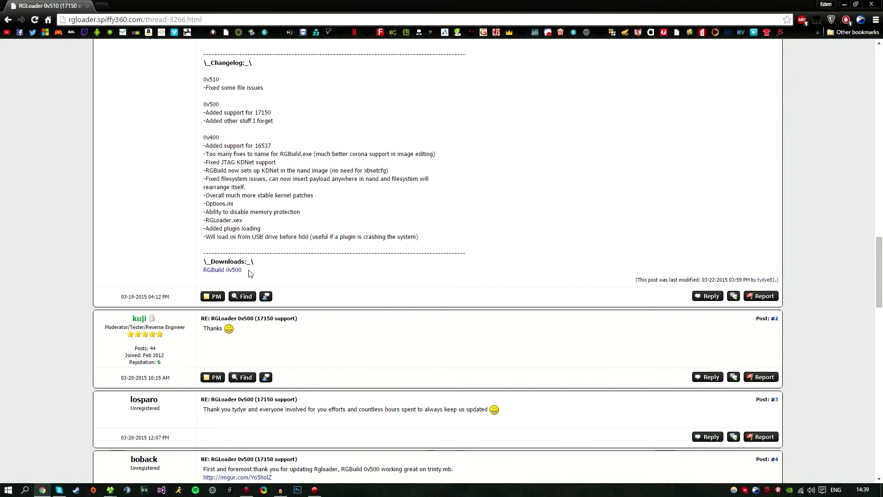
left_click(218, 272)
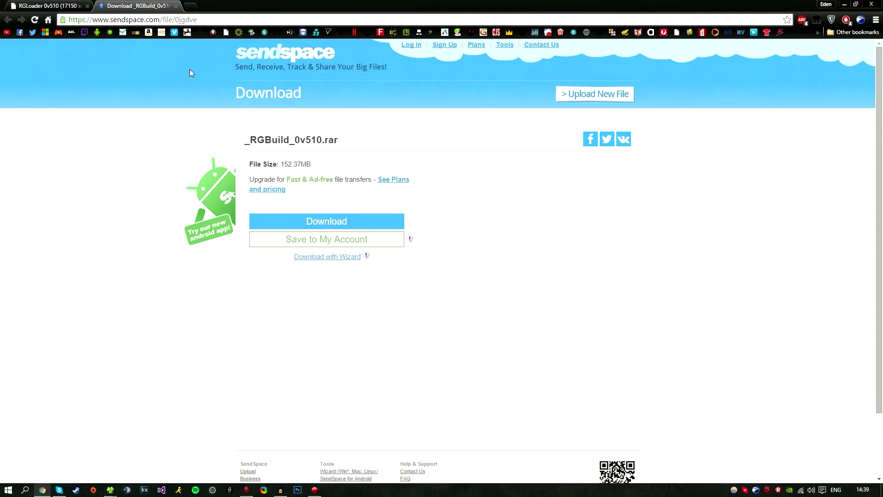
Step: Download _RGBuild_0v510.rar from Sendspace and check the extracted RGBuild folder on the desktop
left_click(311, 222)
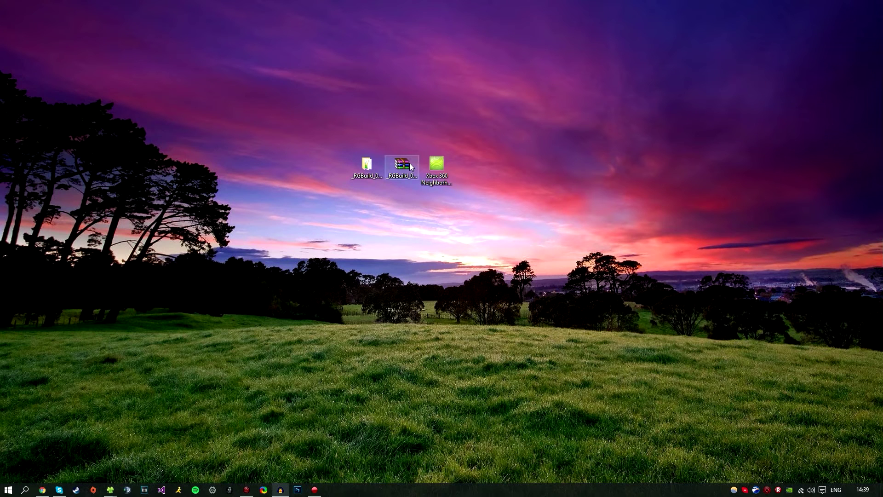
left_click_drag(410, 163, 386, 91)
left_click_drag(413, 175, 397, 168)
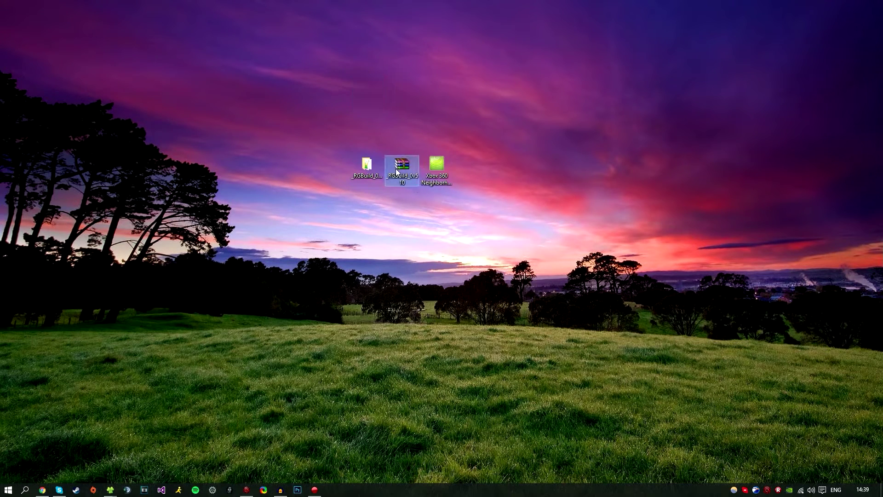
left_click(367, 165, "ctrl")
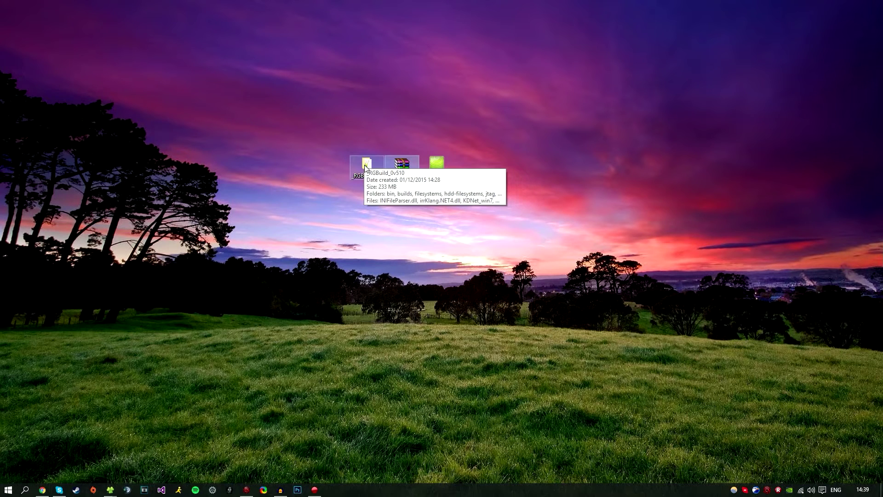
Step: Restore the _RGBuild_0v510 folder window and review its 20 items
left_click(111, 491)
left_click(140, 447)
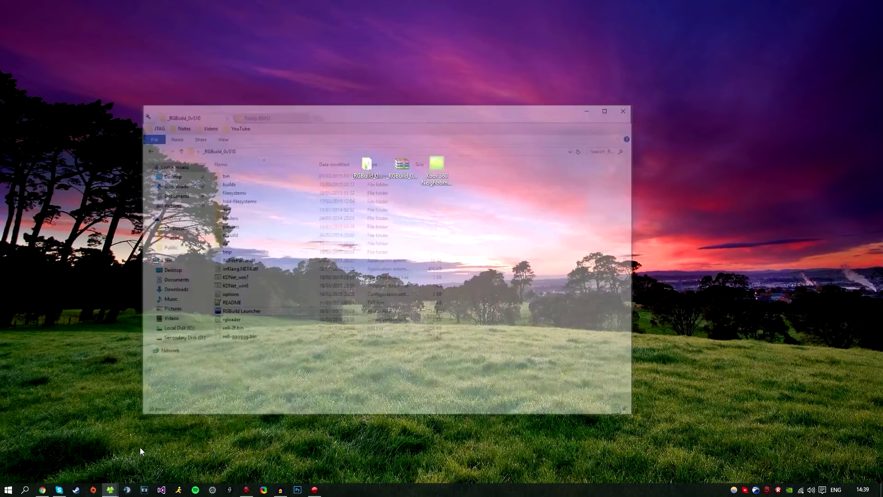
left_click_drag(273, 340, 266, 115)
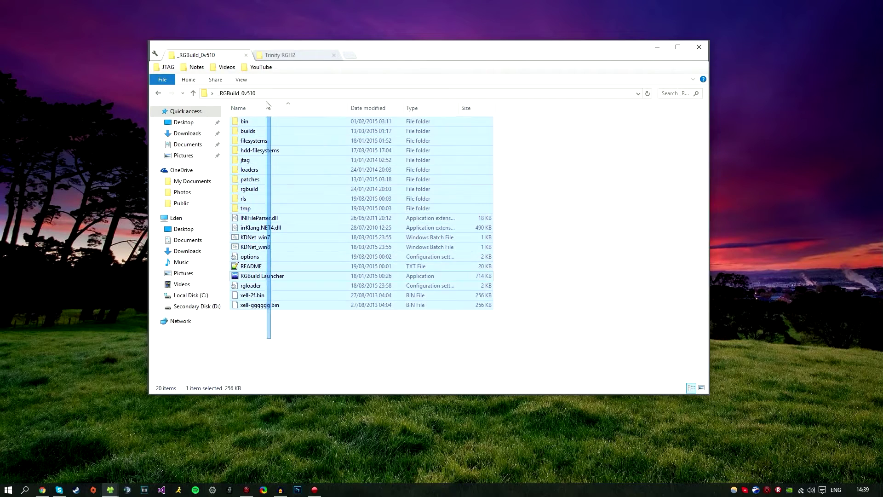
left_click(273, 343)
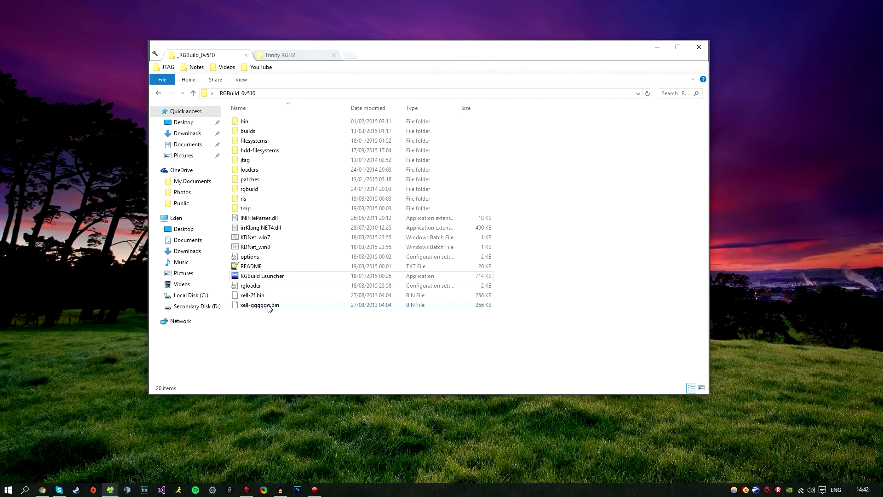
Step: Copy nanddump1.bin from the Trinity RGH2 folder onto the desktop
left_click(286, 56)
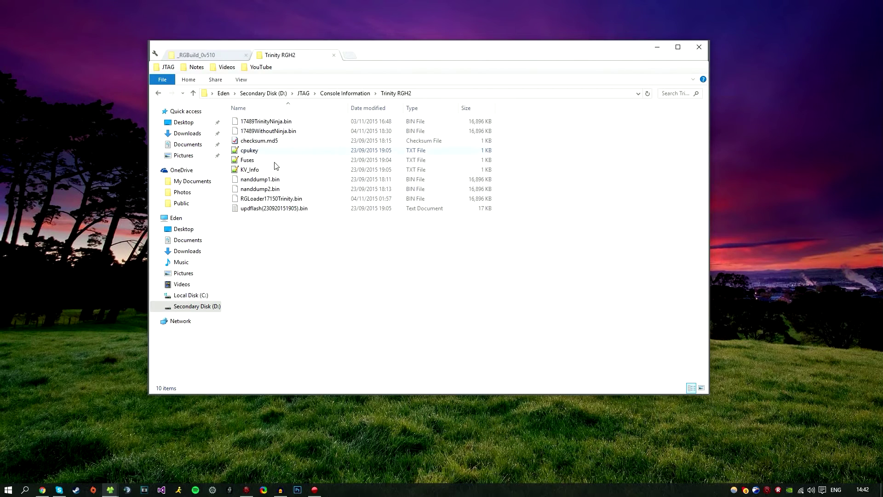
left_click(258, 181)
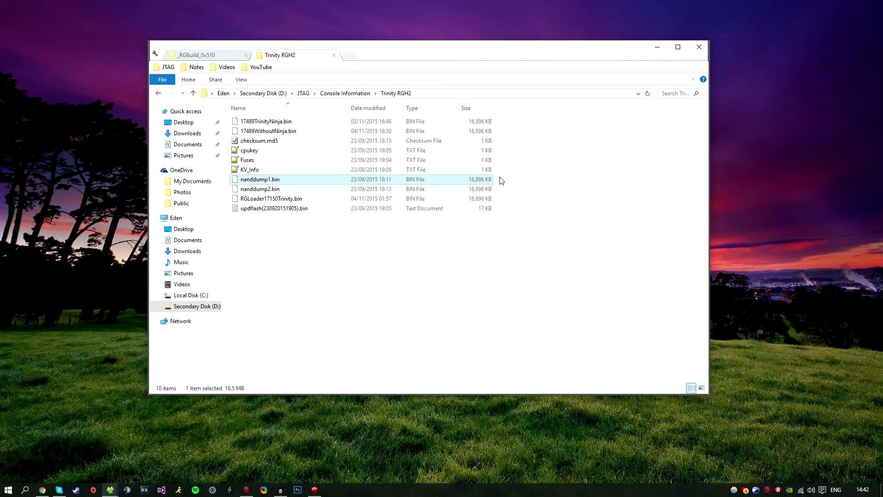
left_click_drag(502, 176, 274, 180)
left_click_drag(270, 181, 73, 137)
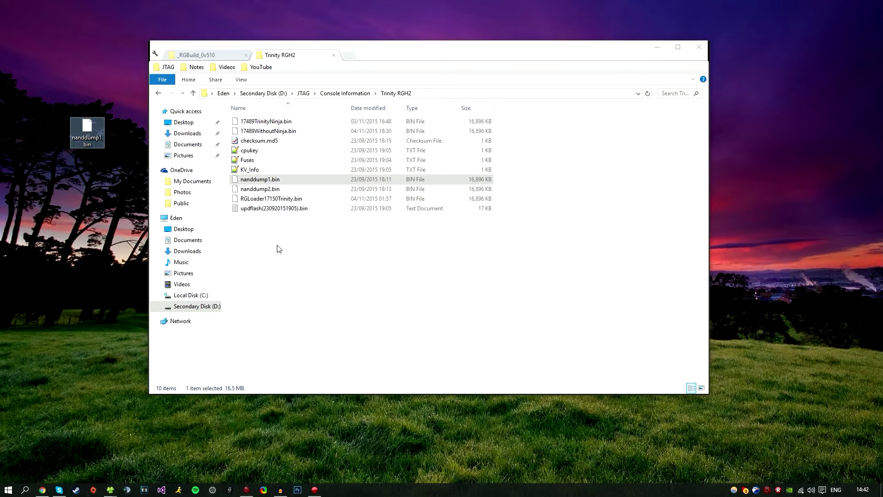
Step: Close the Trinity RGH2 tab and tidy the folder window and desktop icons
left_click(335, 55)
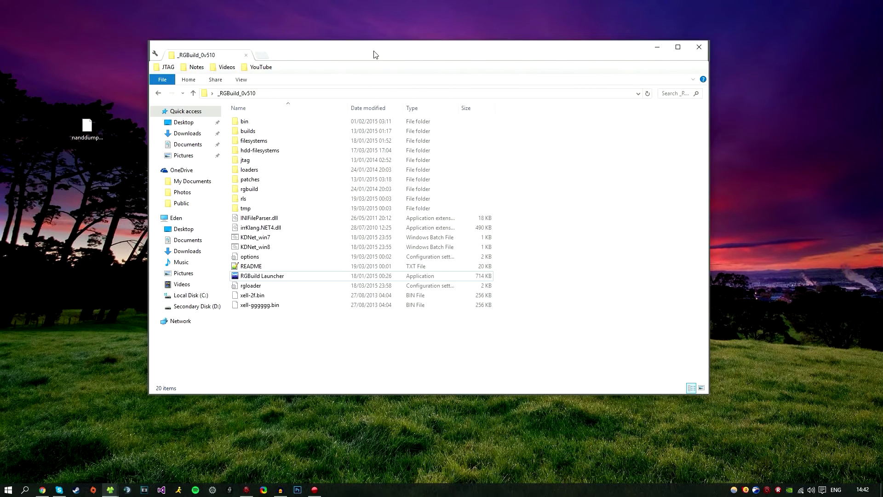
left_click_drag(375, 54, 417, 190)
left_click_drag(109, 132, 482, 153)
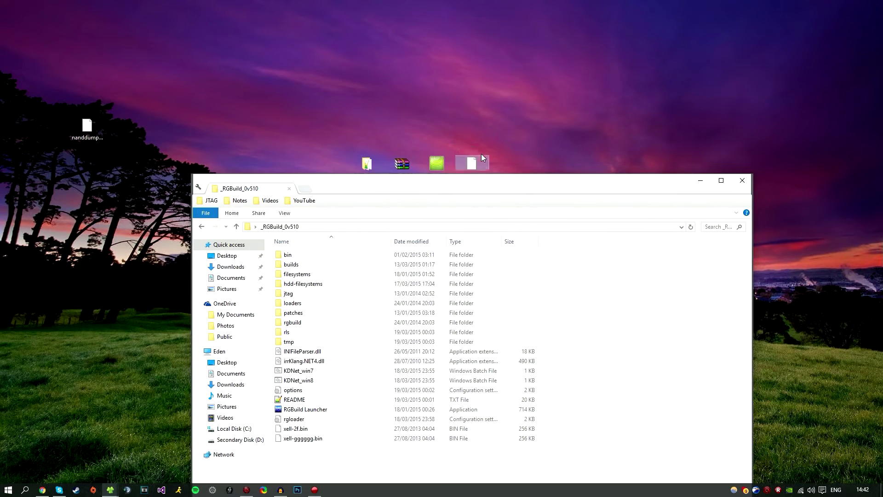
left_click_drag(449, 191, 423, 77)
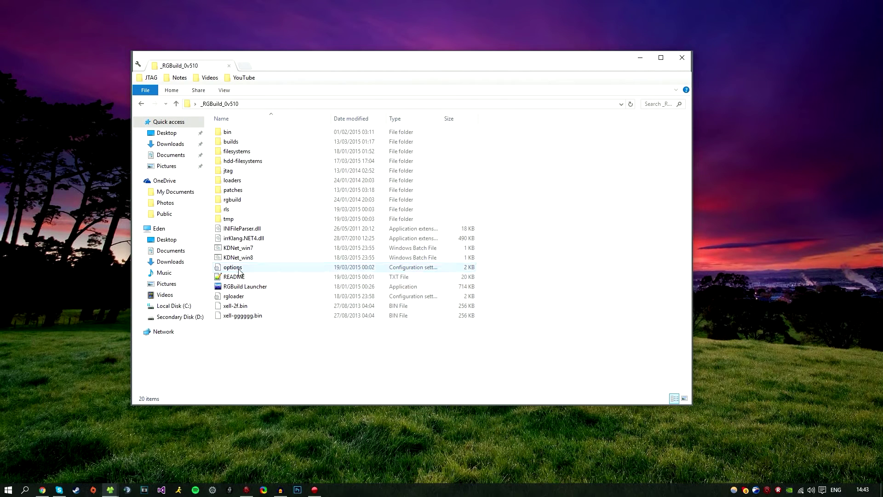
Step: Open the options file in Notepad and delete the all-zero CPU_Key line
double_click(239, 271)
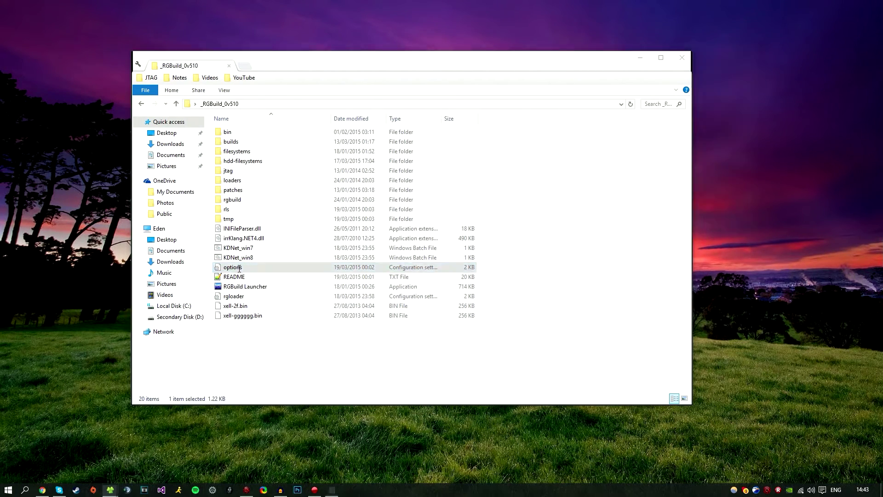
left_click_drag(242, 42, 263, 27)
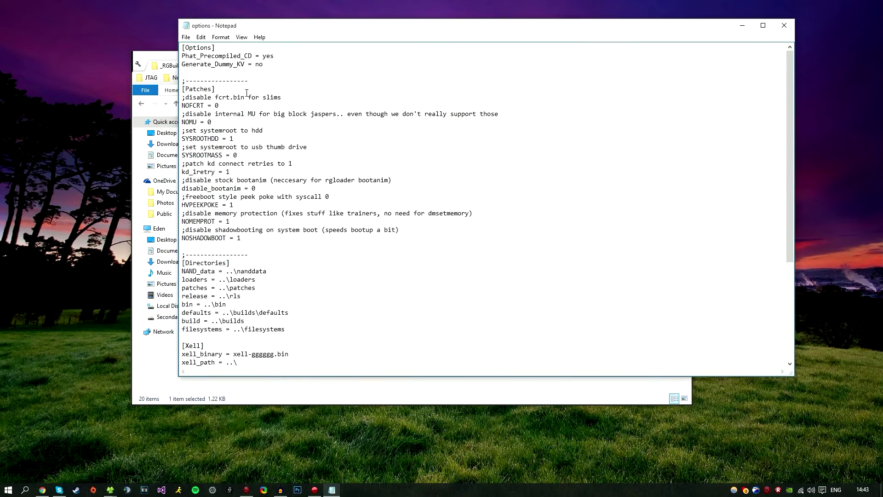
scroll(297, 286, "down", 6)
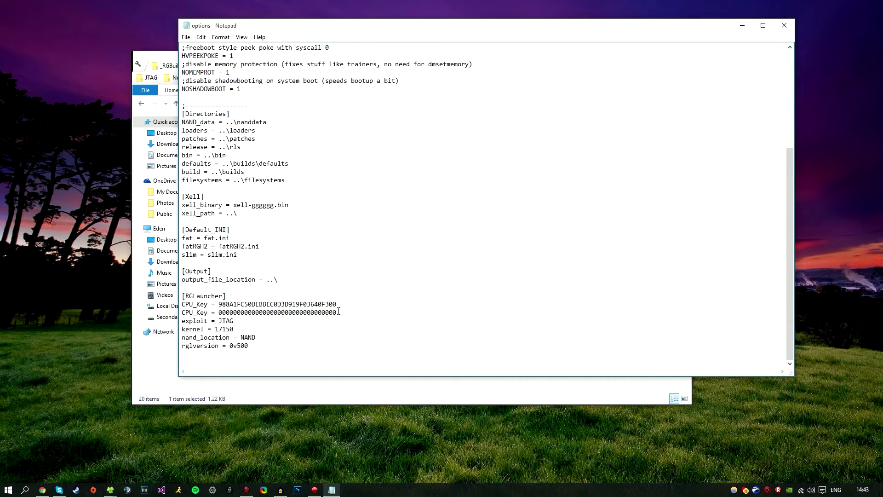
left_click_drag(344, 311, 182, 313)
key("Delete")
left_click(233, 329)
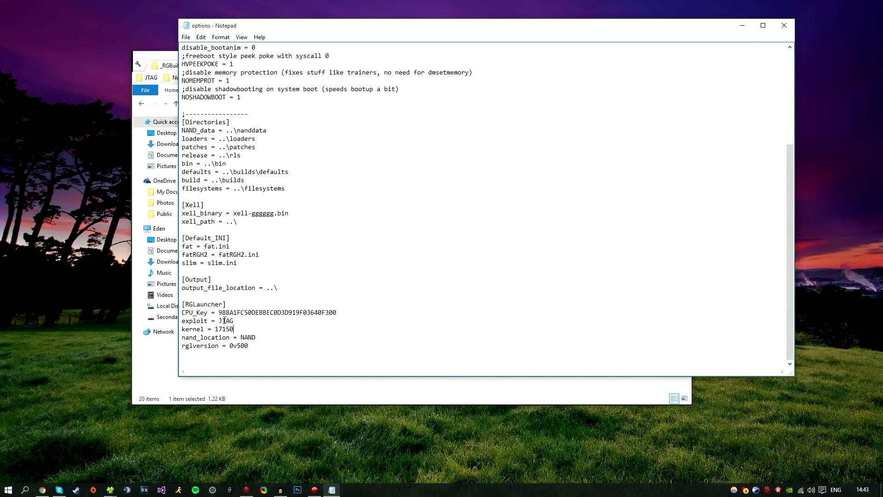
Step: Change the exploit value from JTAG to RGH1, leaving kernel version 17150
double_click(224, 321)
type("rgh1")
key("BackSpace")
key("BackSpace")
key("BackSpace")
key("BackSpace")
type("RGH1")
double_click(227, 321)
key("BackSpace")
type("RGH1")
left_click_drag(217, 329, 235, 329)
left_click(259, 335)
left_click(186, 37)
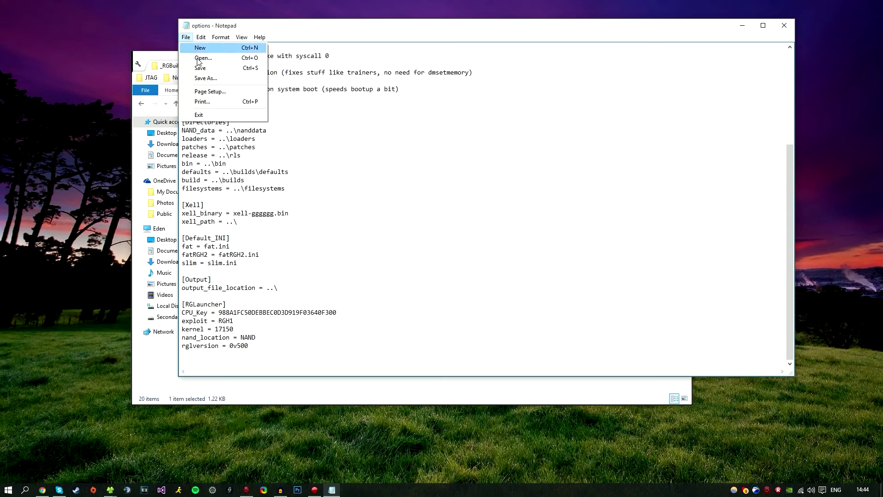
Step: Save and close the edited options file
left_click(198, 67)
left_click(194, 112)
left_click(258, 357)
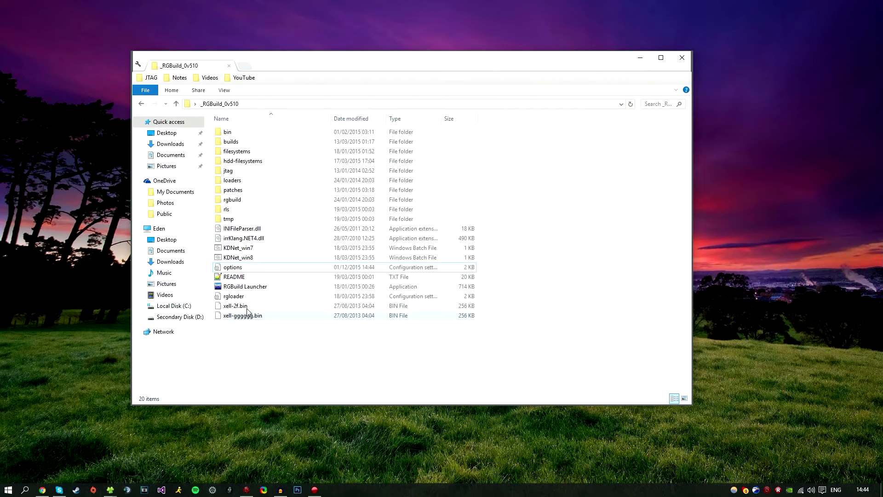
Step: Run RGBuild Launcher as administrator and set the hack type to RGH
right_click(243, 289)
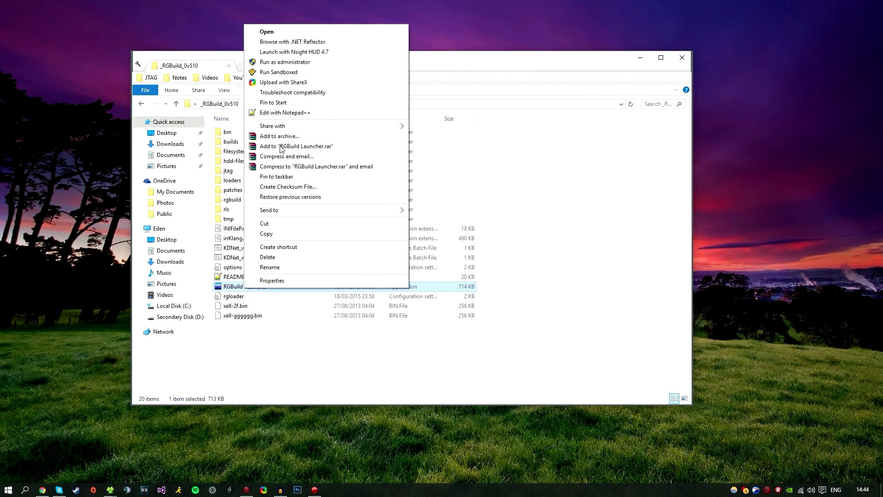
left_click(292, 63)
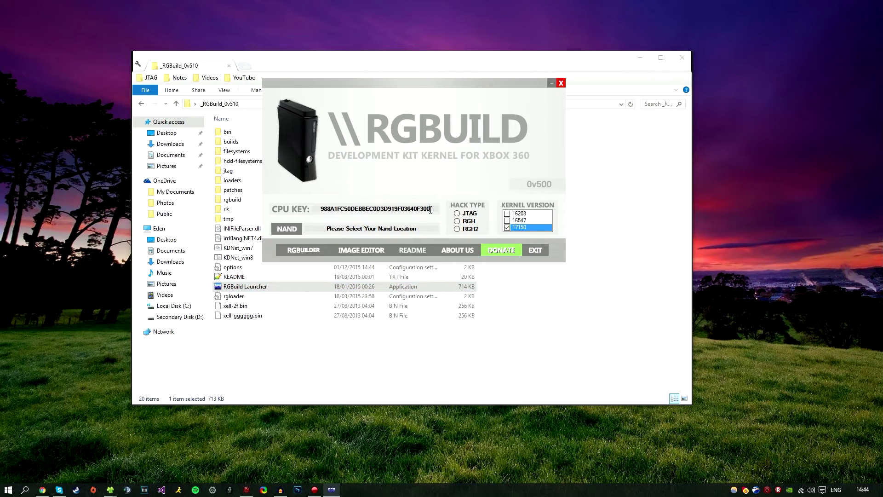
left_click(460, 223)
Step: Open cpukey.txt from the Trinity RGH2 folder to get the console's CPU key
left_click_drag(407, 90, 531, 119)
mouse_move(111, 489)
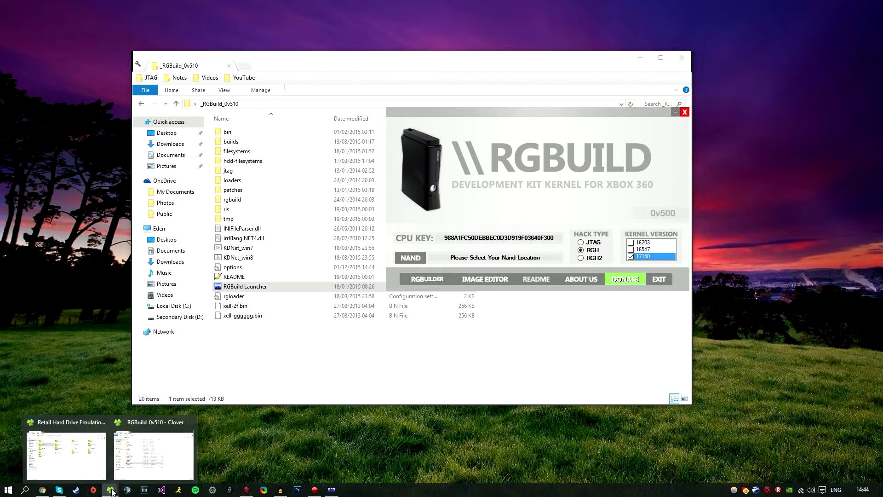
left_click(246, 68)
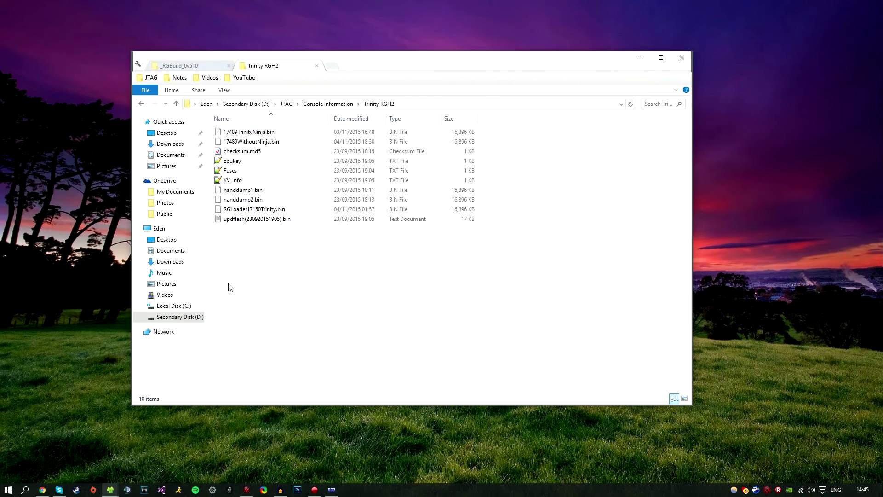
left_click(233, 161)
double_click(258, 161)
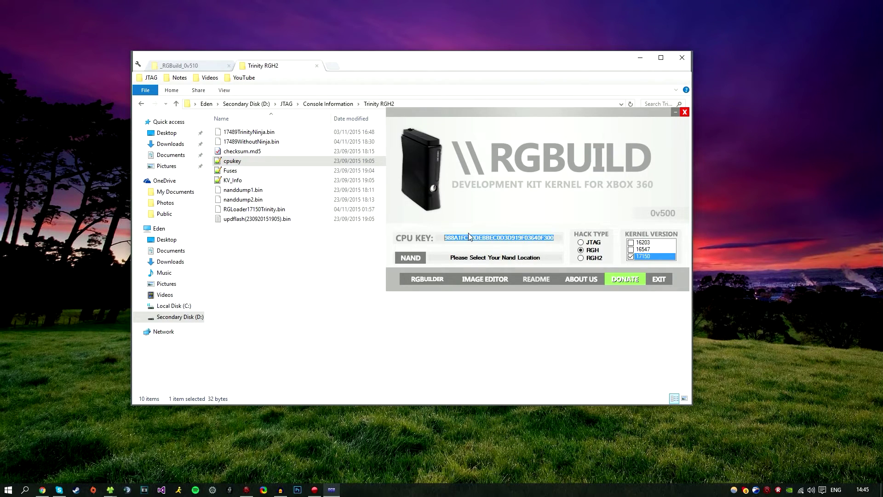
left_click_drag(484, 112, 334, 112)
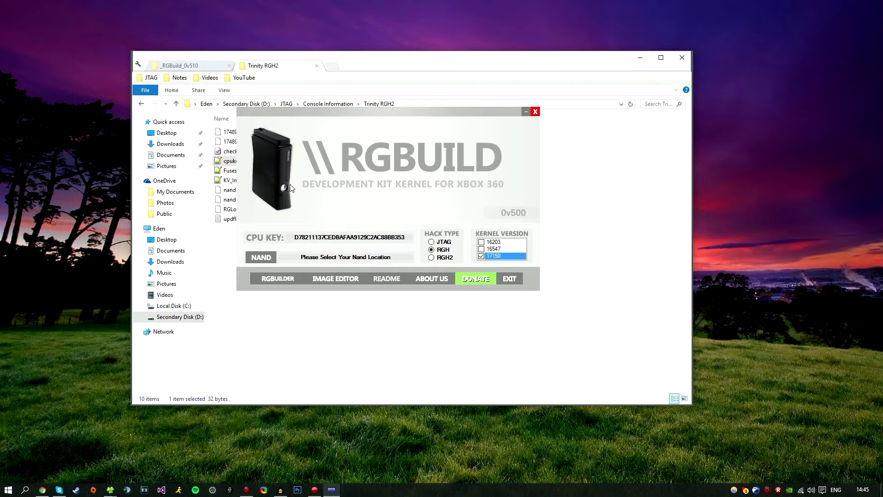
Step: Load nanddump1.bin from the Desktop as RGBuild's NAND source
left_click(262, 261)
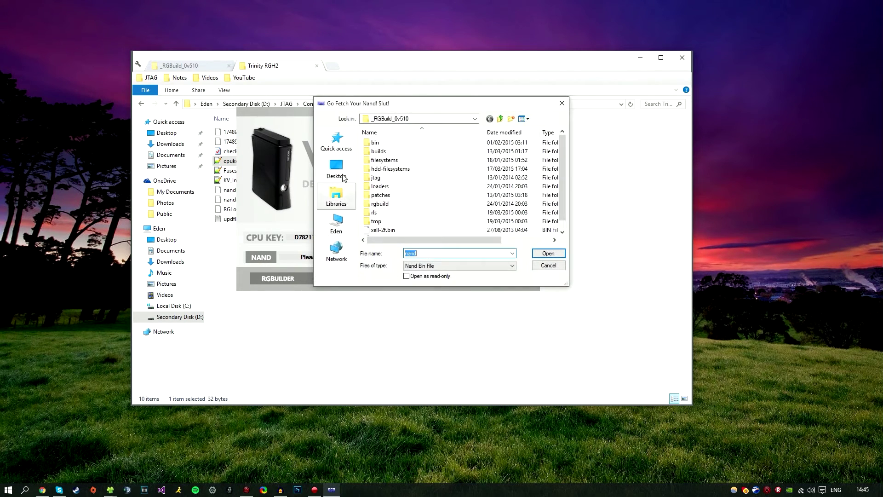
left_click(336, 168)
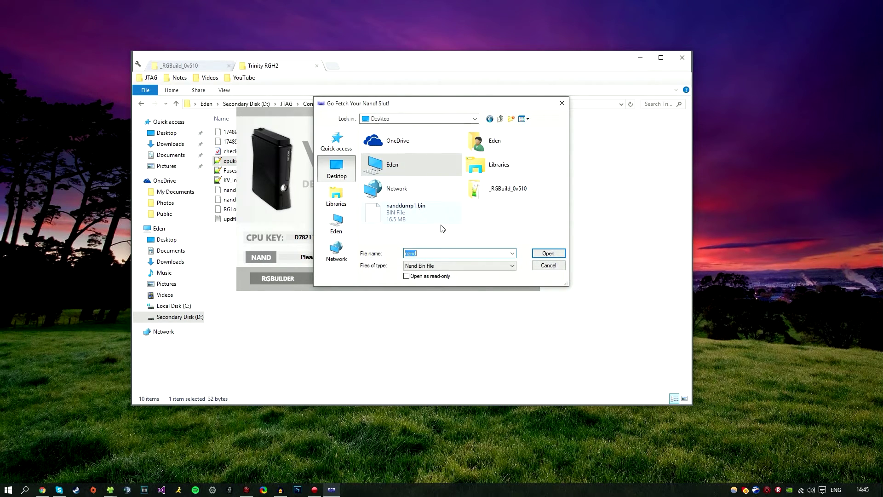
left_click(393, 215)
double_click(393, 214)
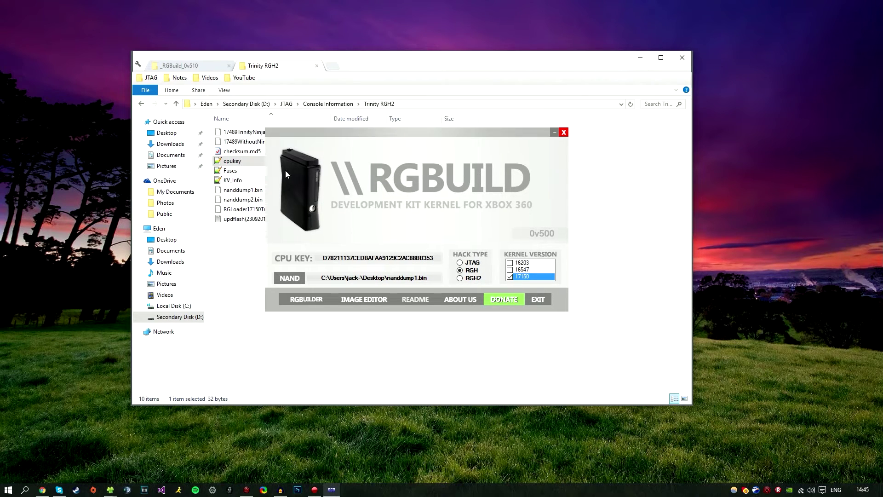
left_click_drag(452, 115, 480, 136)
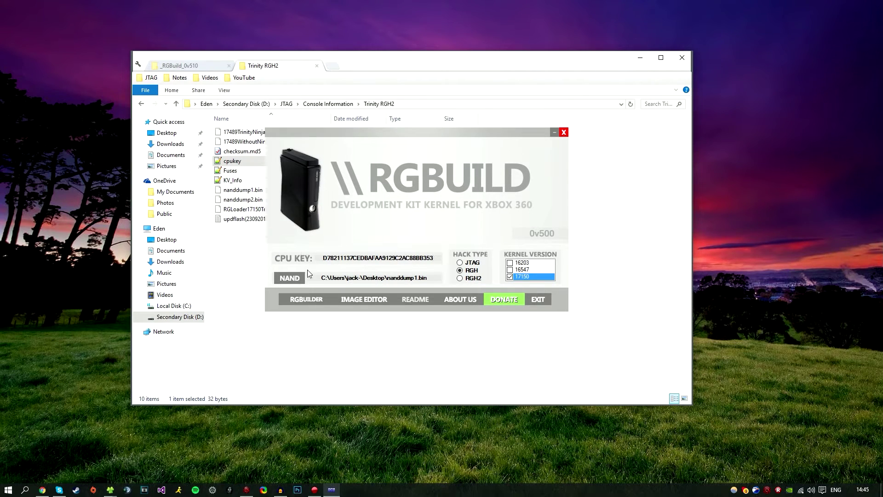
left_click(307, 300)
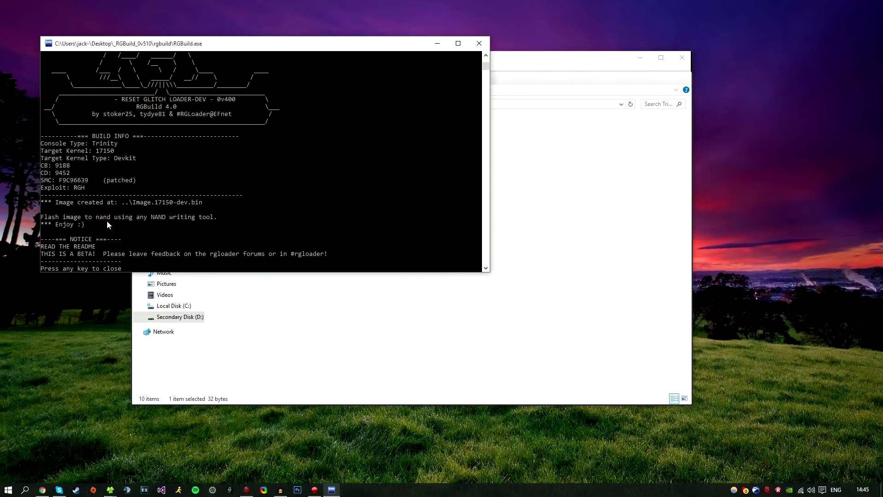
Step: Let the RGBUILDER console finish building Image.17150-dev.bin, then close it
scroll(110, 213, "up", 1)
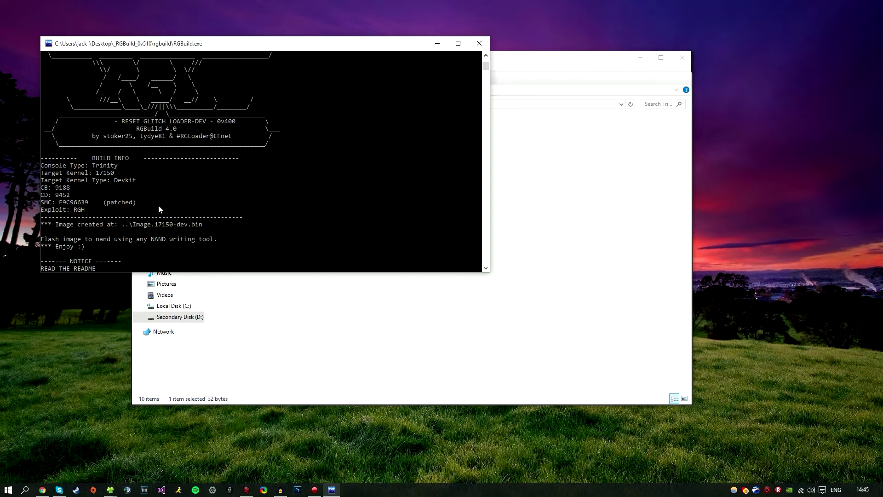
scroll(154, 209, "up", 10)
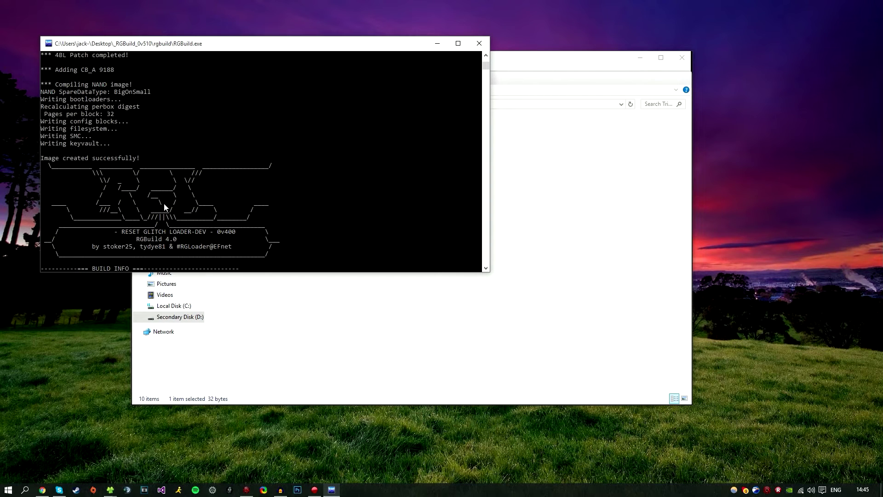
scroll(157, 219, "up", 15)
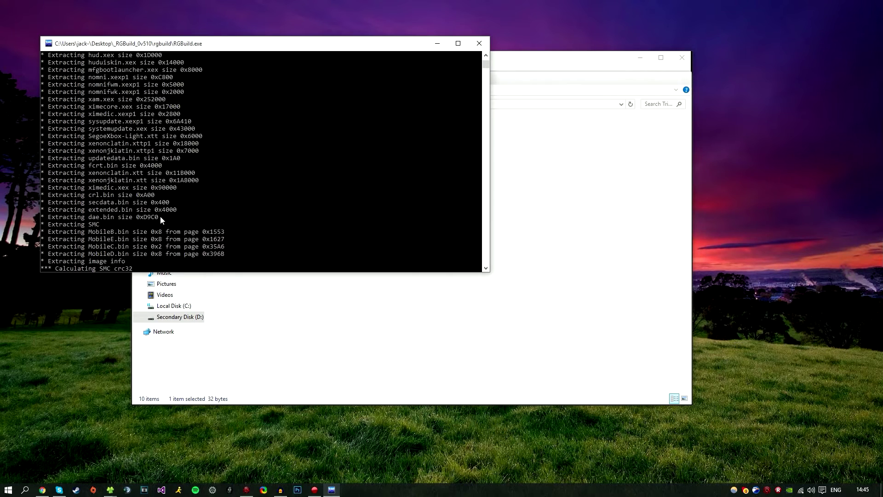
scroll(168, 225, "down", 20)
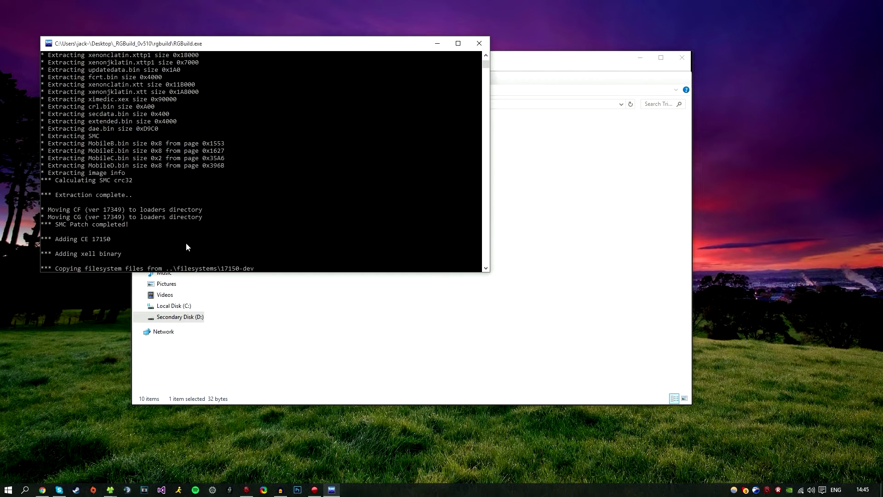
scroll(184, 238, "down", 10)
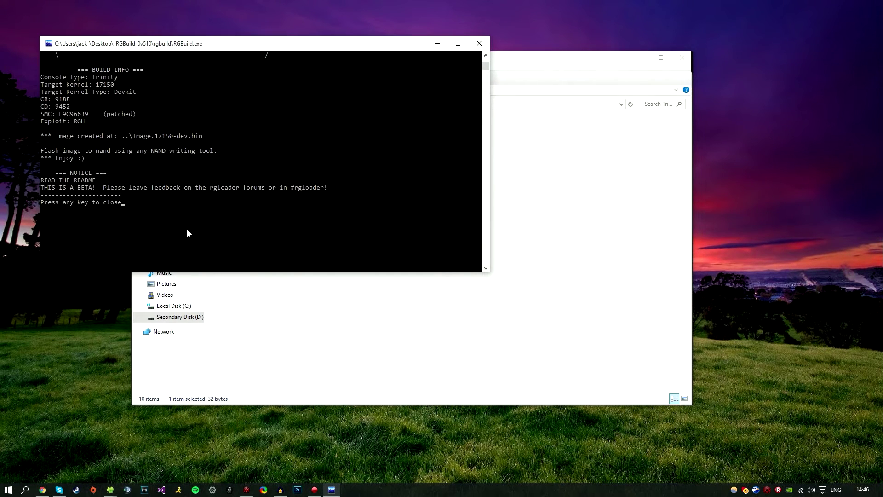
scroll(191, 227, "up", 4)
scroll(193, 228, "down", 2)
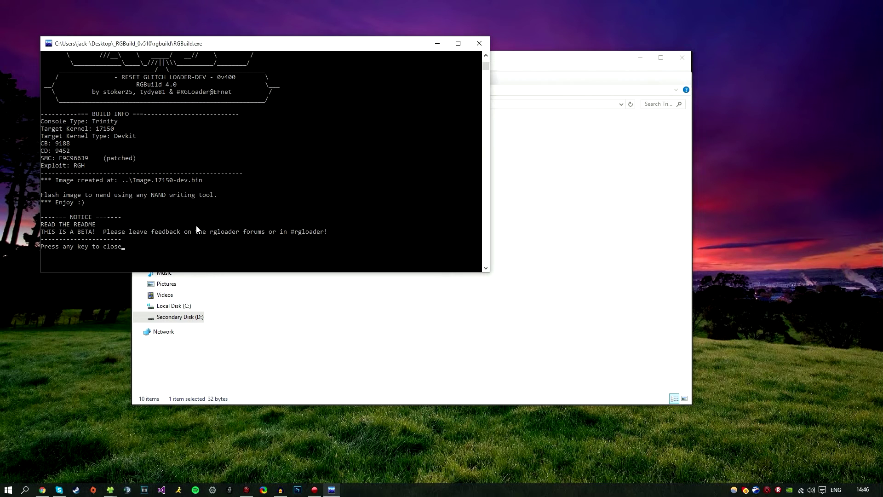
key("Return")
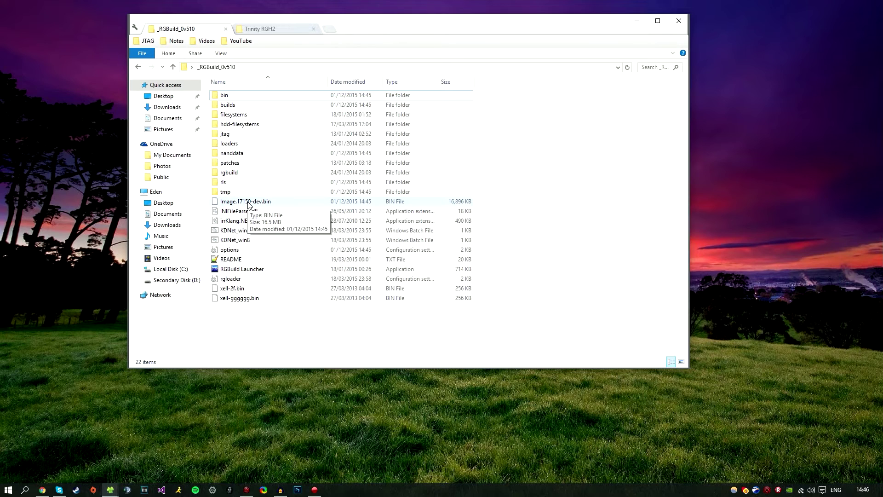
Step: Show the desktop, then restore the Xbox 360 Neighborhood Retail Hard Drive Emulation (HDD:) window
key("super+d")
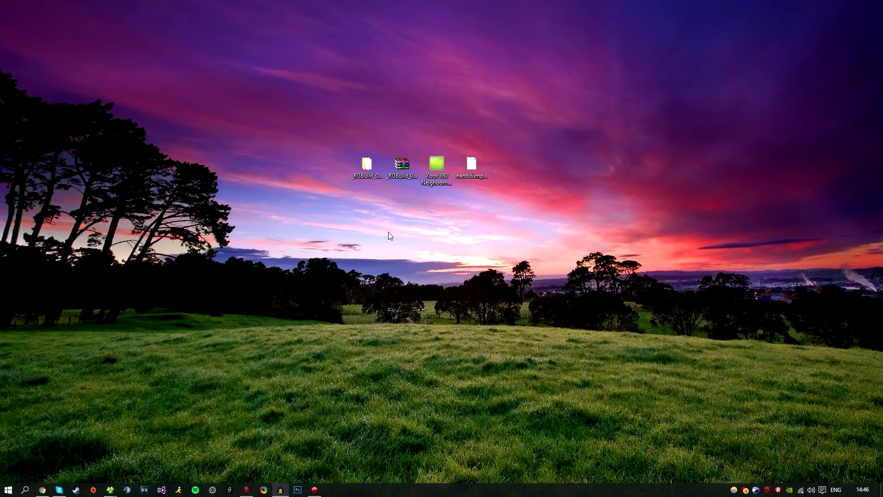
mouse_move(110, 489)
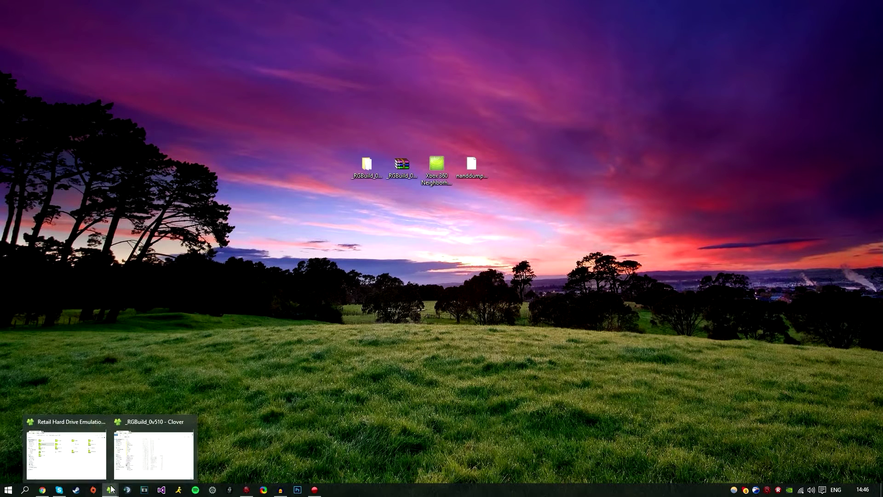
left_click(69, 454)
Step: Drag rgloader.ini from _RGBuild_0v510 into the console's HDD: folder, with both windows side by side
mouse_move(111, 490)
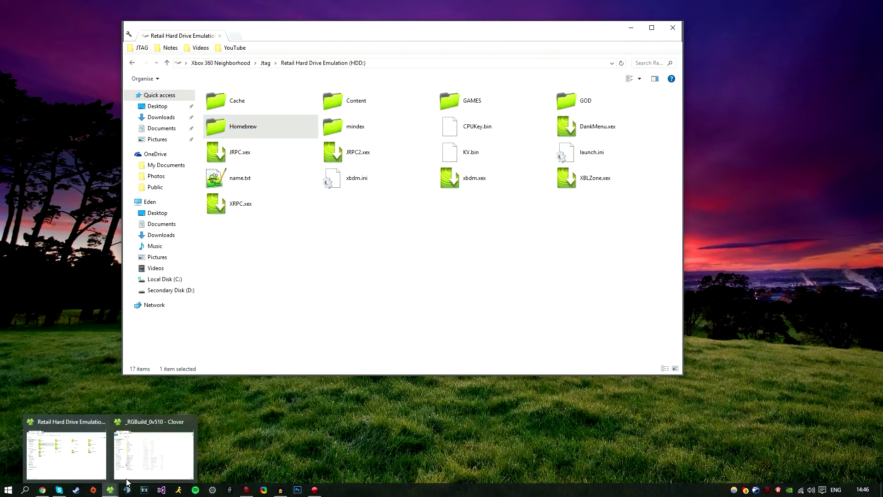
left_click(147, 463)
left_click_drag(300, 30, 600, 34)
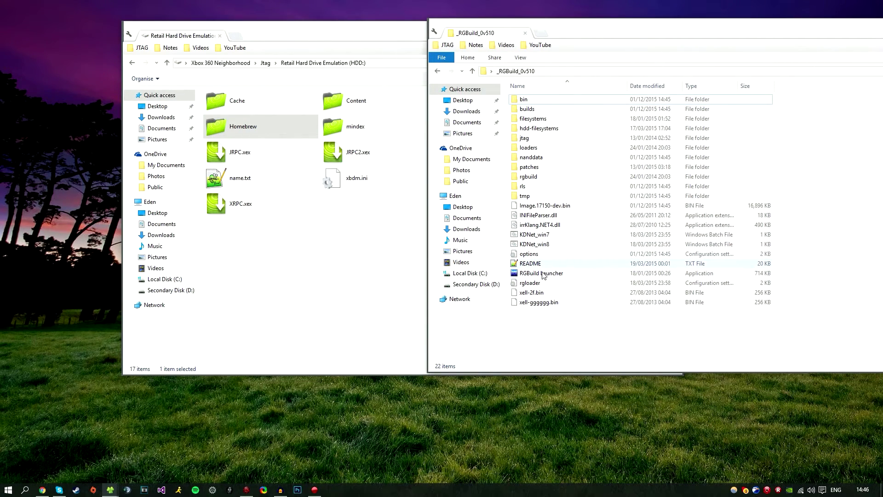
left_click_drag(531, 284, 299, 239)
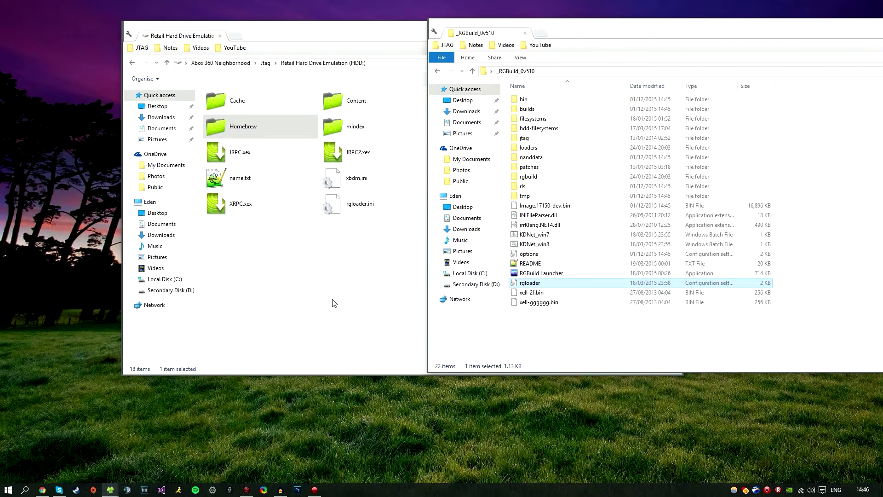
left_click(332, 299)
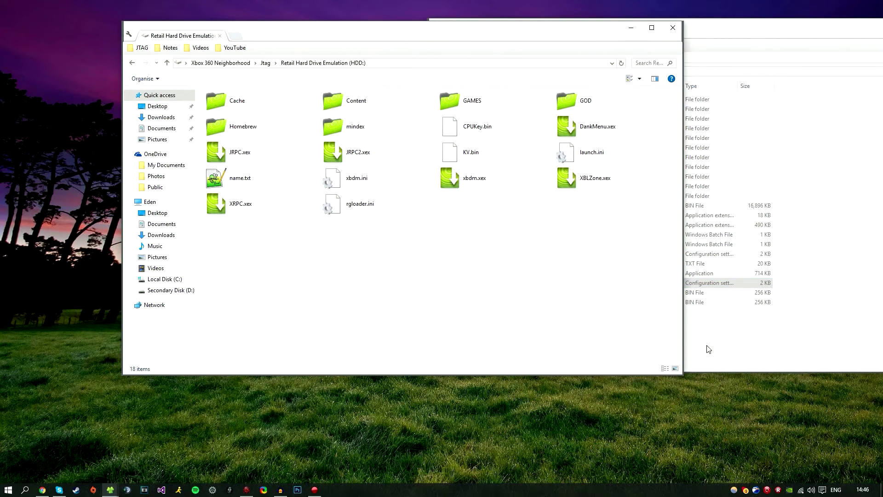
left_click(730, 352)
Step: Create a new folder named Filesystems on the console's HDD and open it
right_click(360, 251)
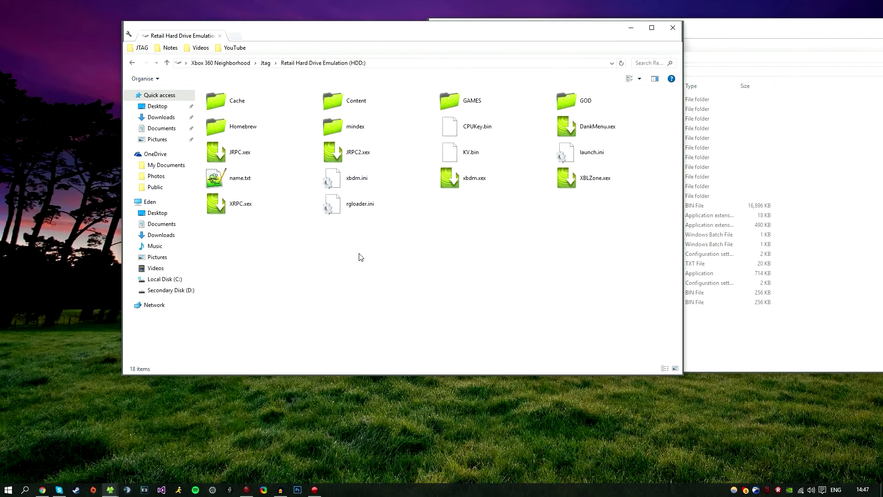
mouse_move(386, 323)
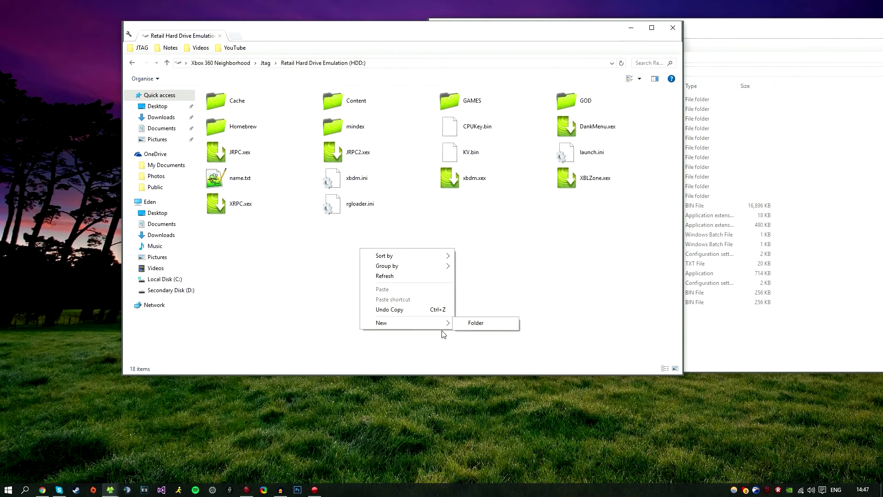
left_click(476, 328)
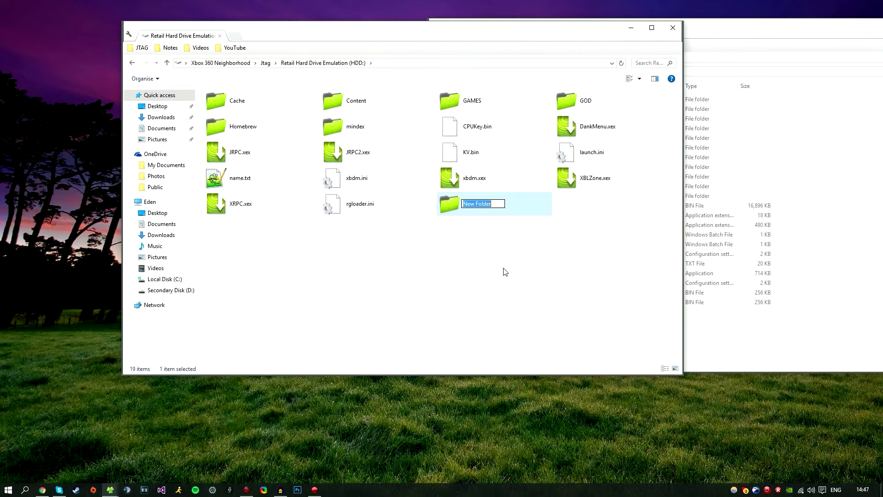
type("Filesystems")
left_click(505, 269)
left_click(737, 345)
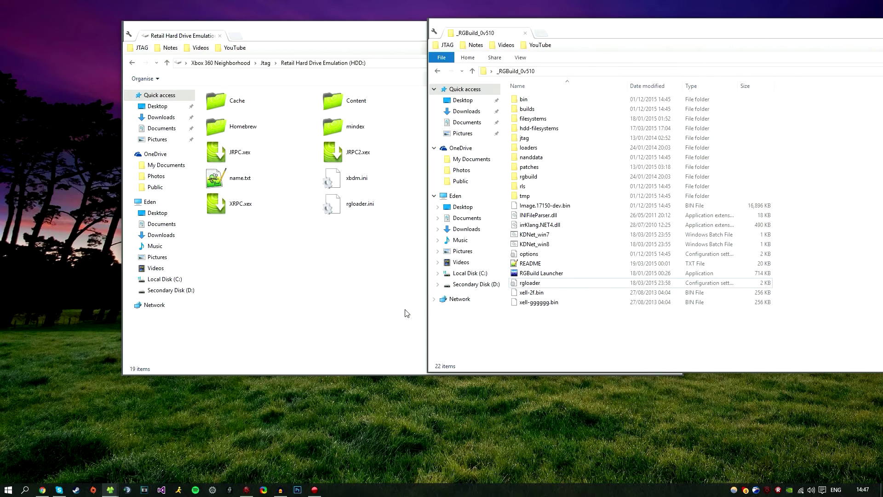
left_click(380, 299)
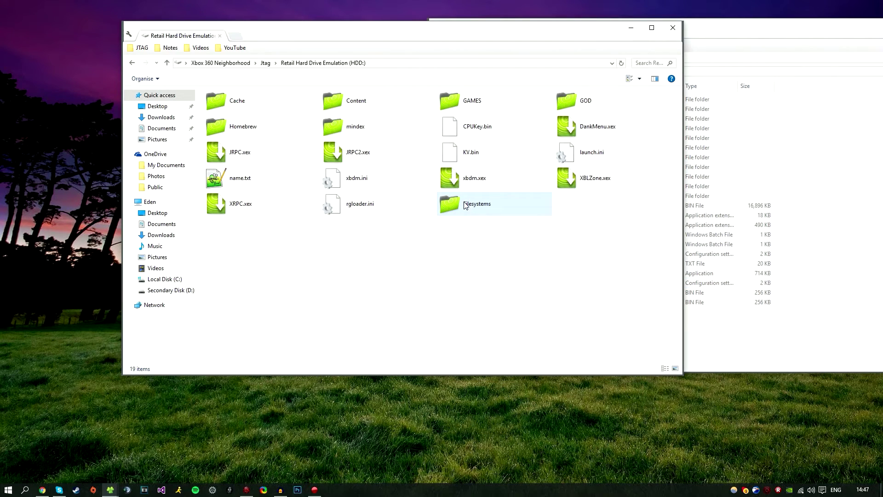
double_click(490, 210)
key("alt+Tab")
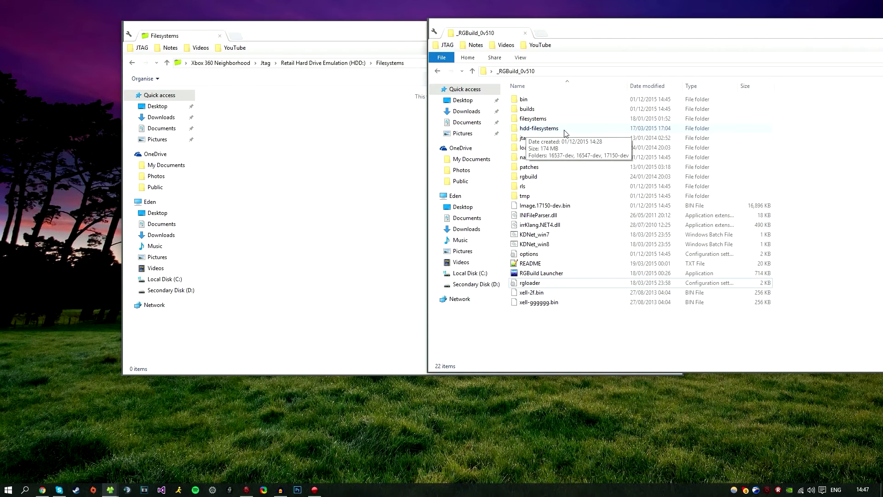
Step: Delete the $SystemUpdate folder from hdd-filesystems\17150-dev
double_click(548, 130)
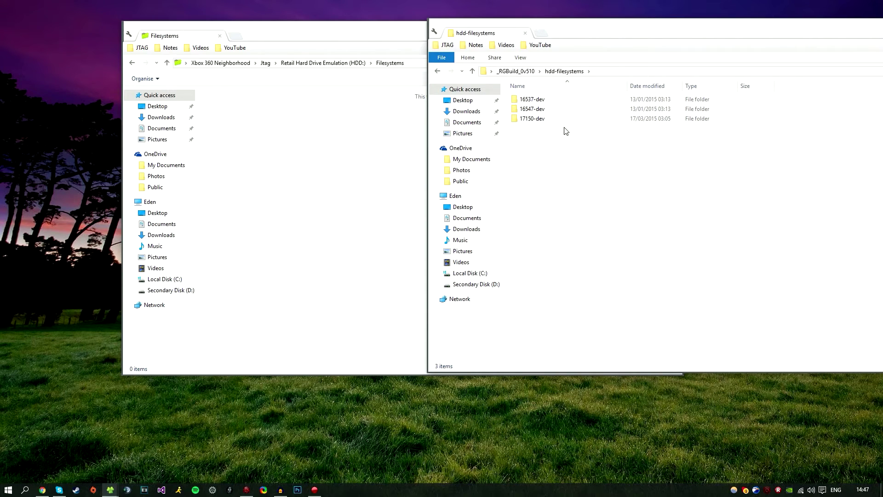
double_click(533, 120)
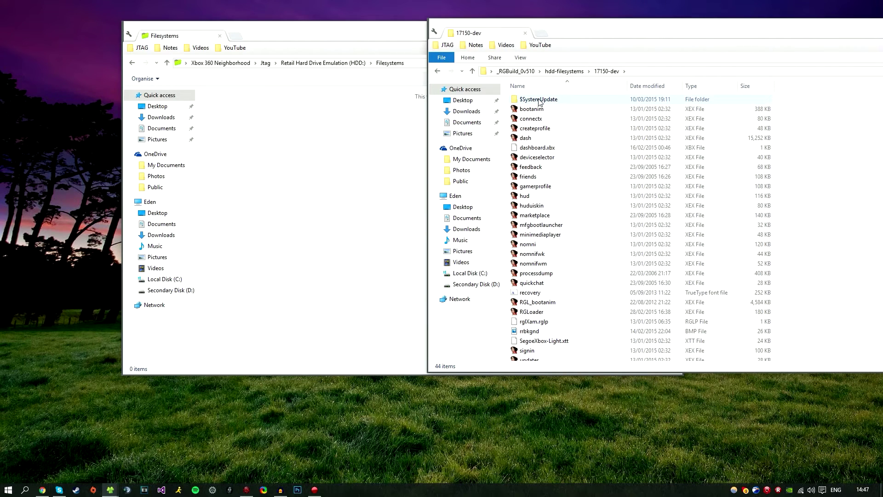
left_click(539, 102)
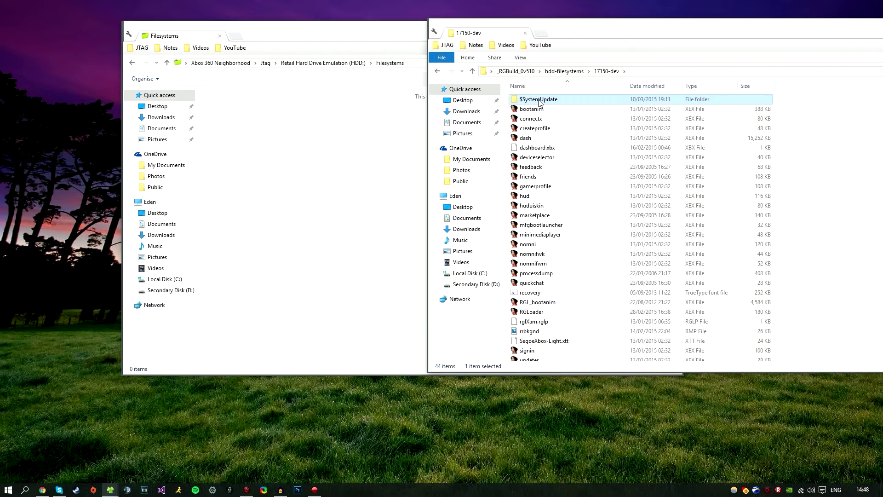
key("Delete")
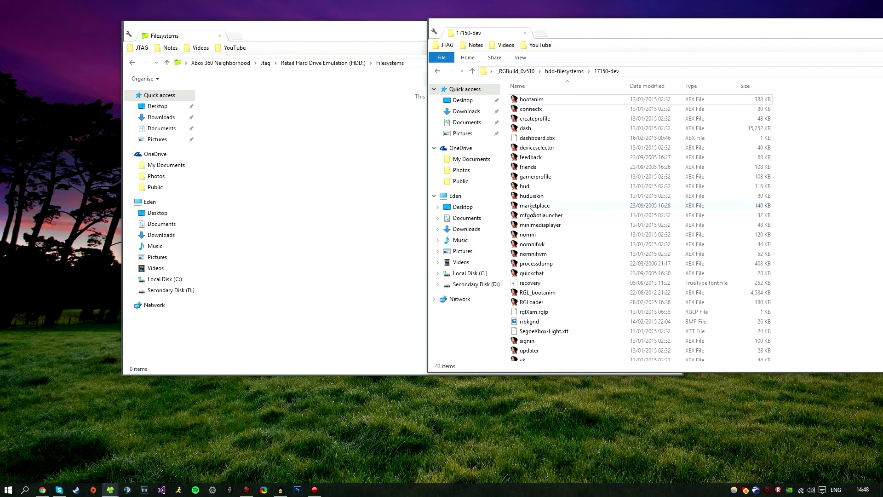
Step: Copy the 17150-dev folder from hdd-filesystems into the console's Filesystems folder
left_click(438, 71)
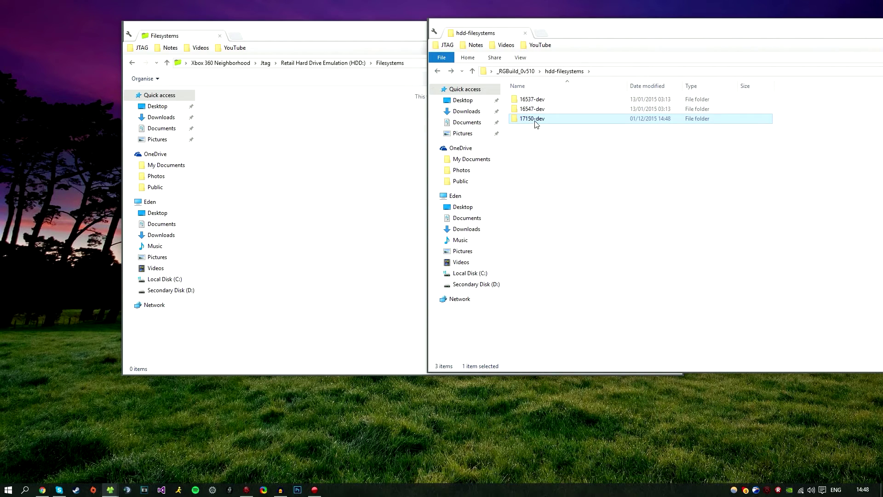
left_click_drag(536, 120, 295, 139)
left_click_drag(296, 139, 296, 140)
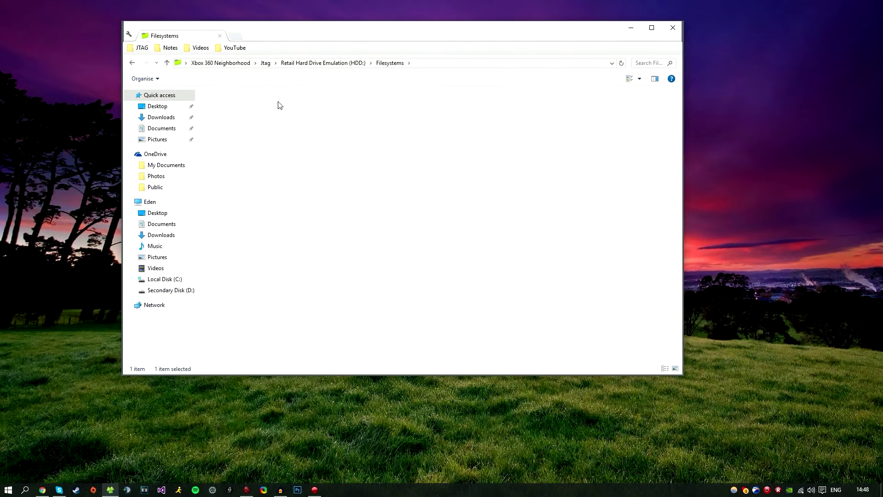
Step: Check the copied 17150-dev folder, then browse to Homebrew > Simple 360 NAND Flasher
double_click(279, 105)
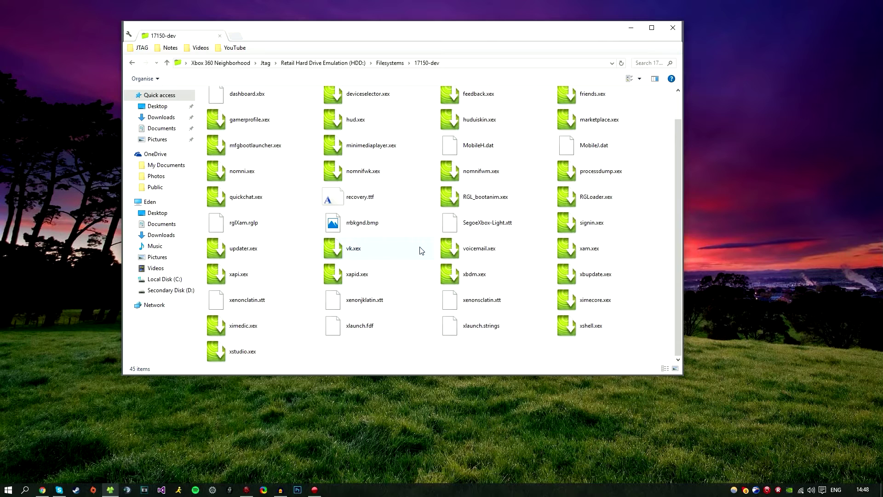
key("alt+Up")
key("alt+Up")
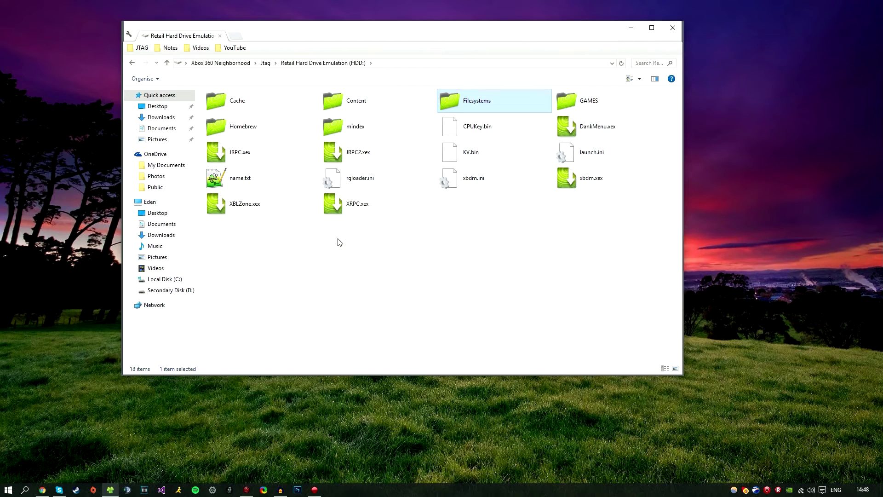
double_click(264, 131)
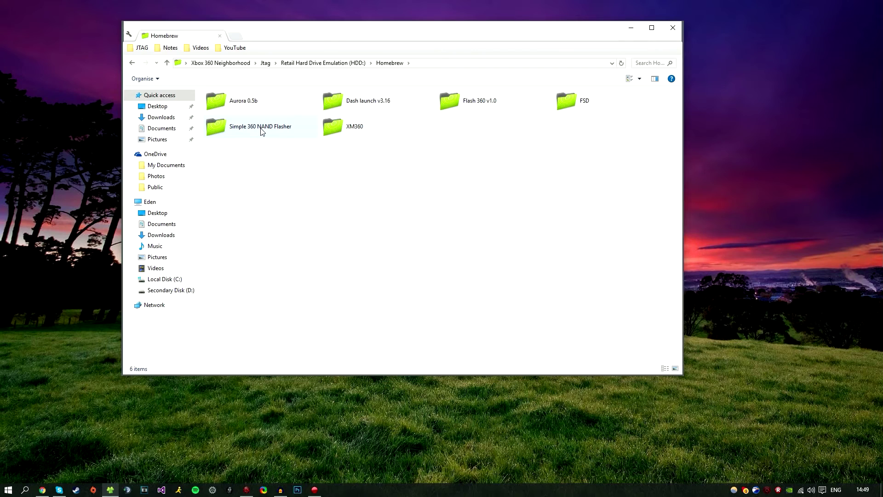
double_click(261, 132)
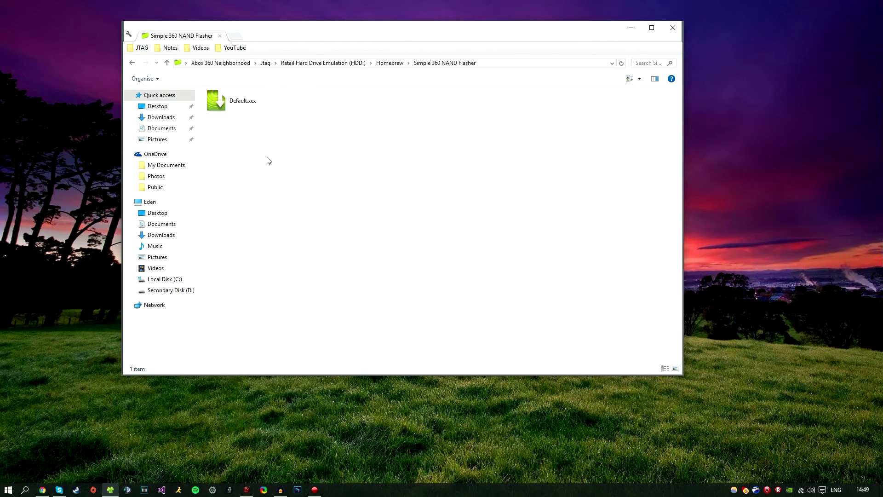
Step: Copy Image.17150-dev.bin from _RGBuild_0v510 into the console's Simple 360 NAND Flasher folder
left_click_drag(296, 32, 222, 80)
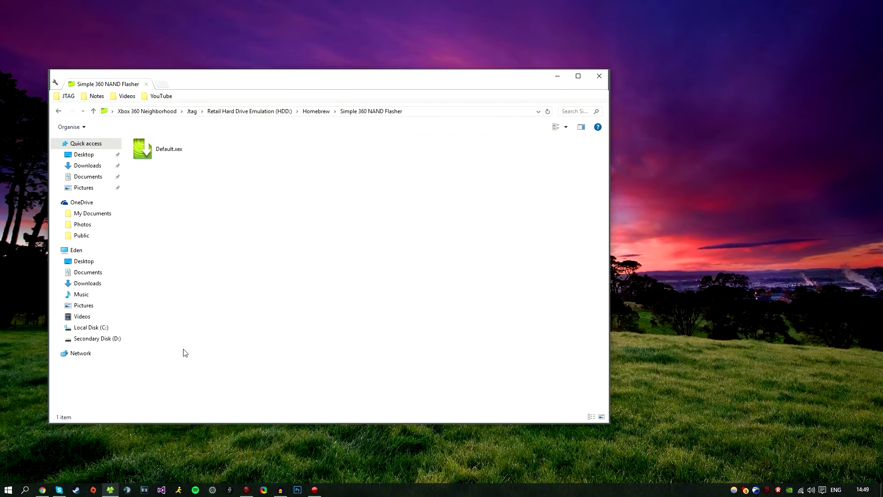
left_click(110, 490)
double_click(367, 166)
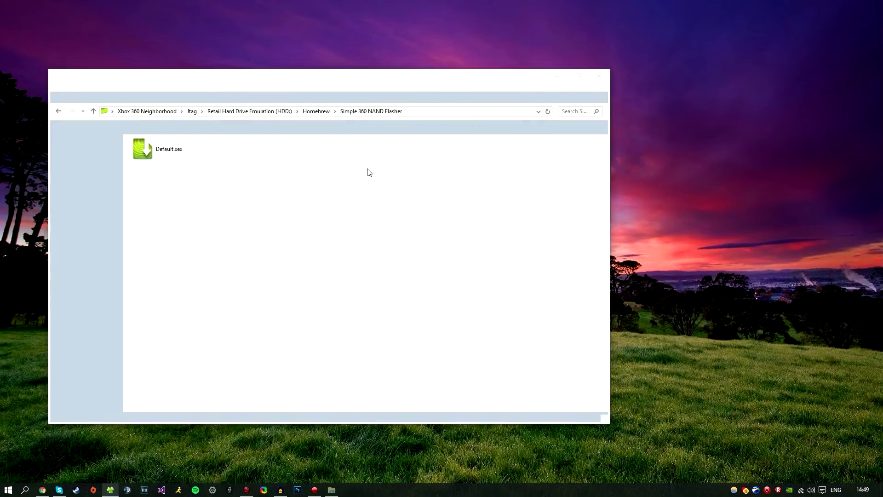
left_click_drag(246, 111, 449, 42)
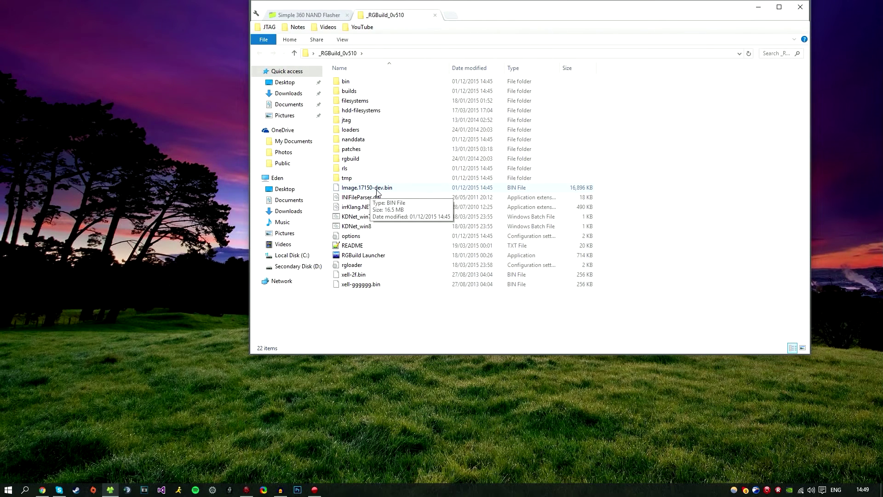
key("ctrl+Tab")
left_click_drag(398, 15, 759, 48)
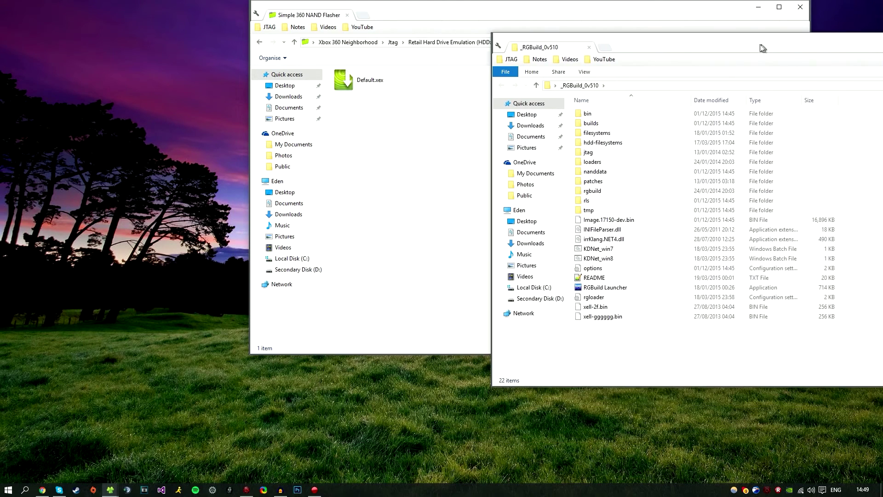
left_click_drag(607, 221, 391, 138)
Step: Close the RGBuild window and rename the copied image to updflash.bin
right_click(767, 45)
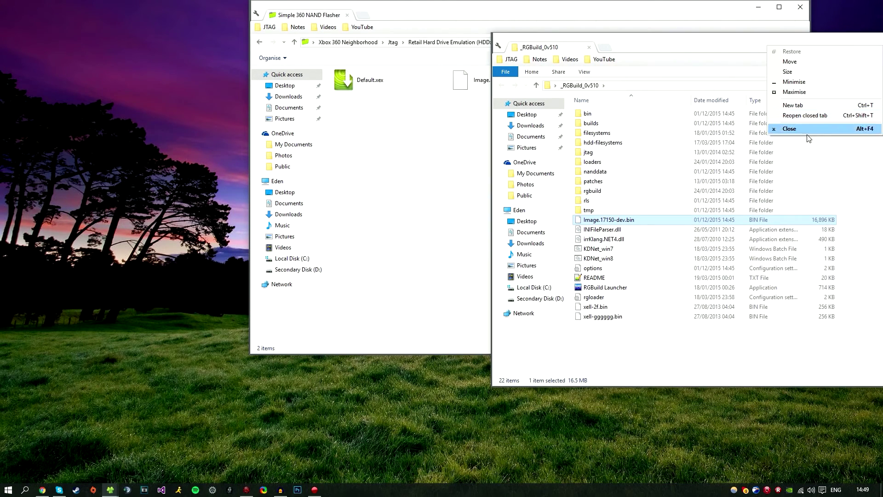
left_click(811, 134)
right_click(485, 84)
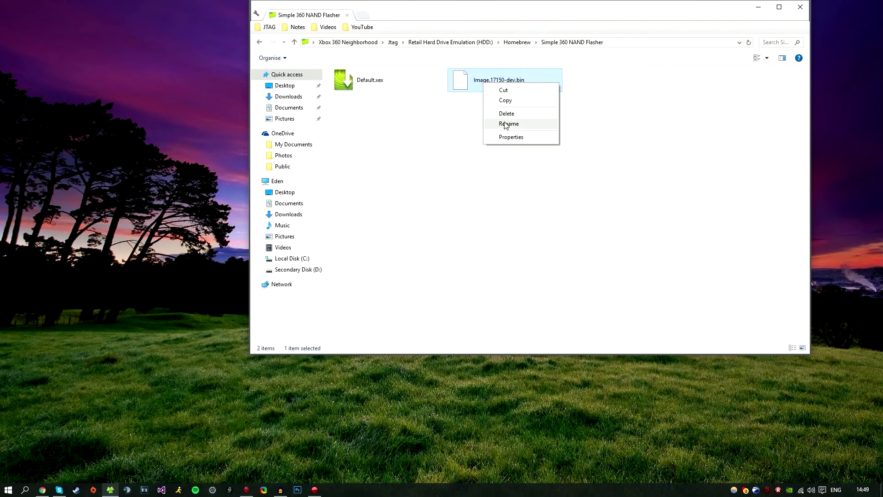
left_click(505, 122)
type("updflash.bi")
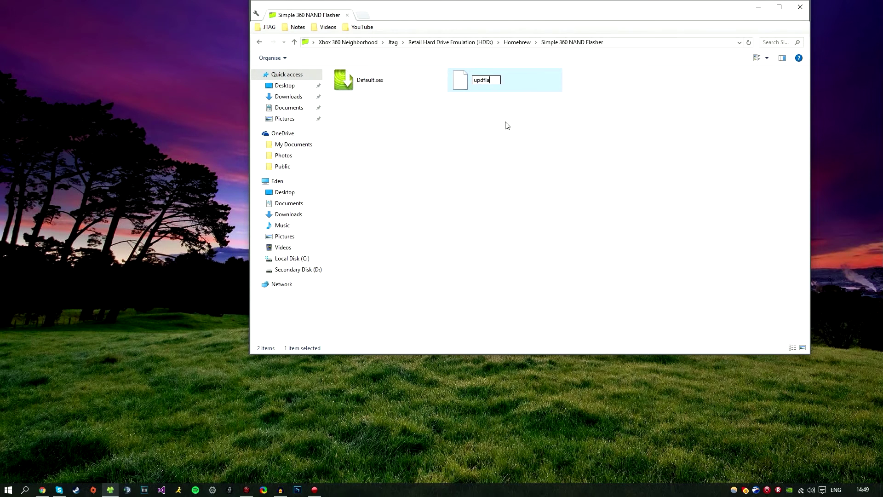
type("n")
left_click(302, 113)
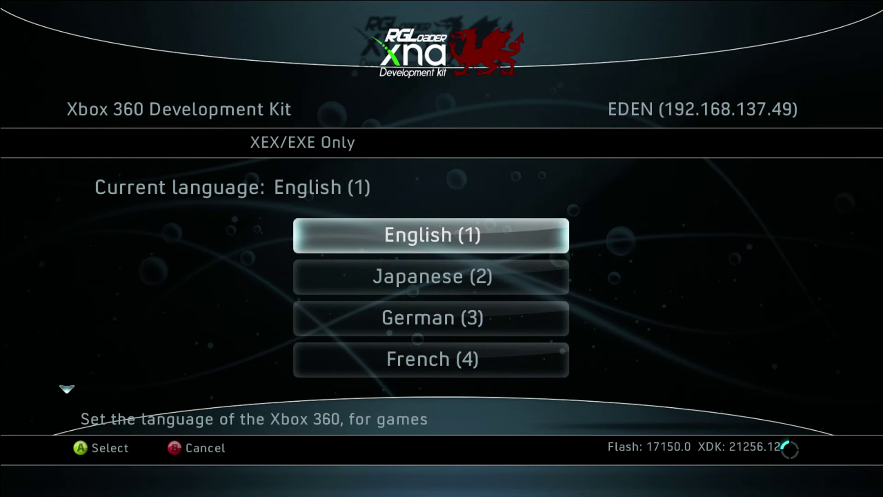
Step: Dismiss the language prompt and toggle the filter to XContent Packages, then back to XEX/EXE Only
key("Return")
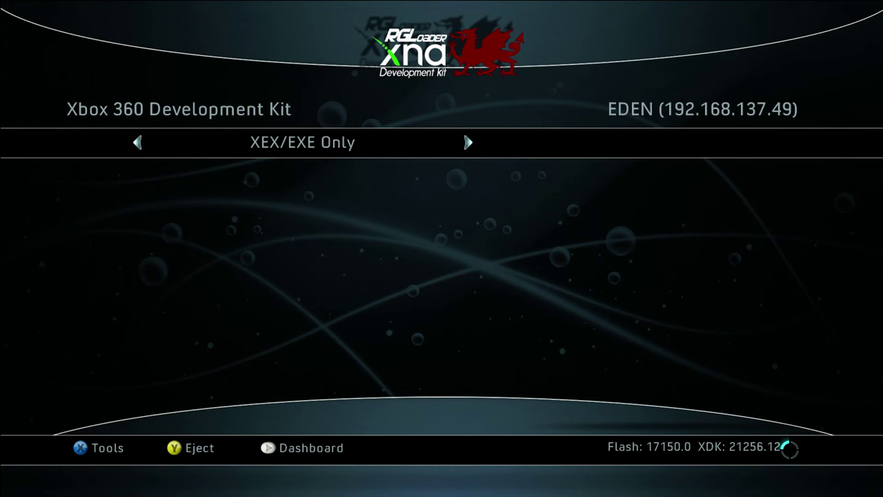
key("Right")
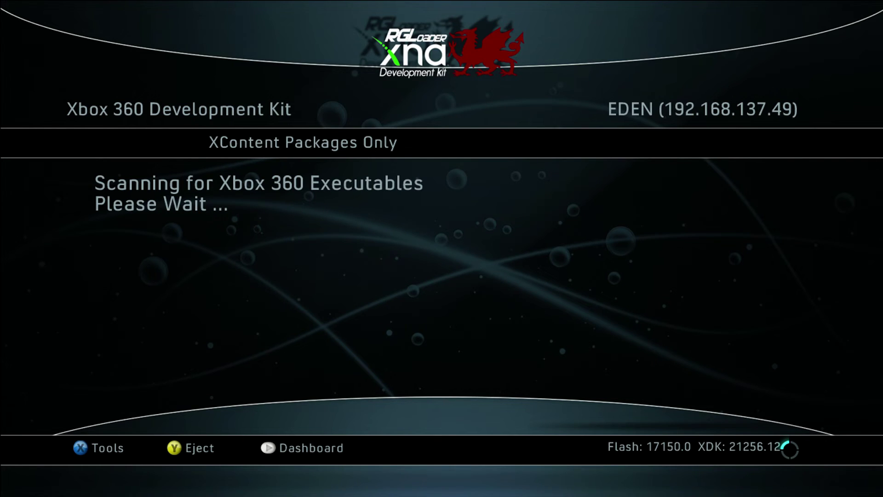
key("Left")
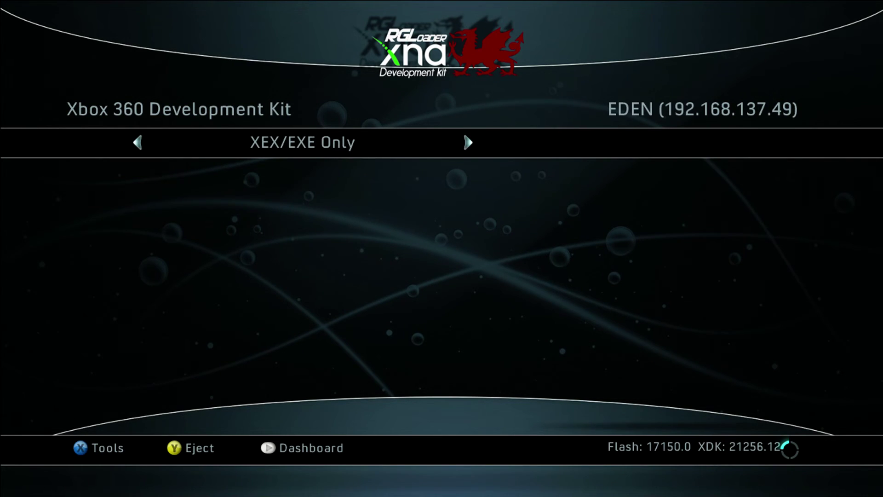
Step: Open the Tools menu and look through the System Settings options
key("x")
key("Down")
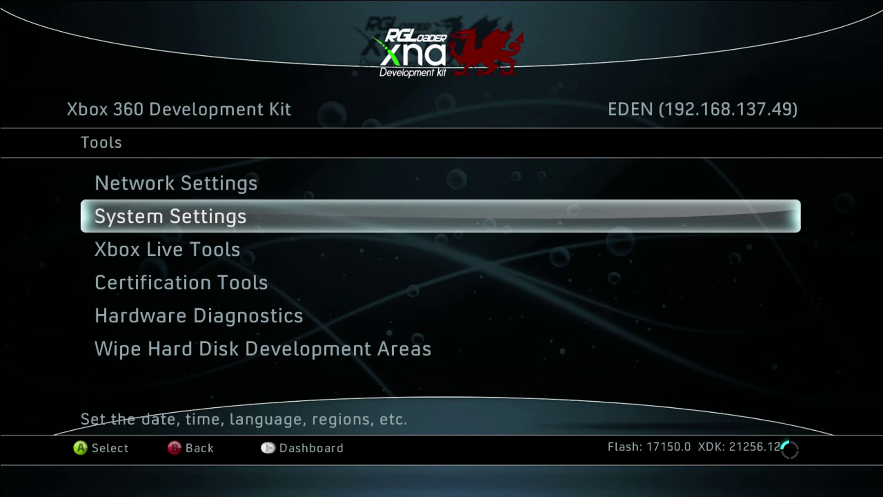
key("Down")
key("Down")
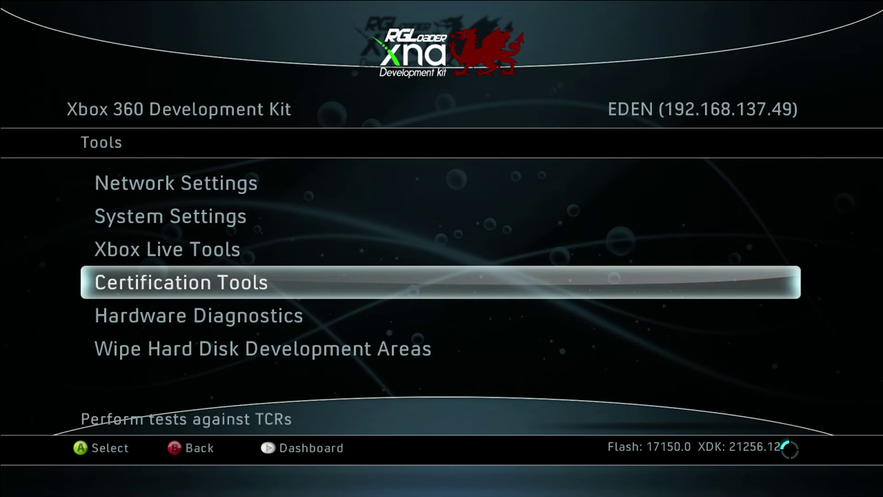
key("Down")
key("Down")
key("Up")
key("Up")
key("Up")
key("Up")
key("Return")
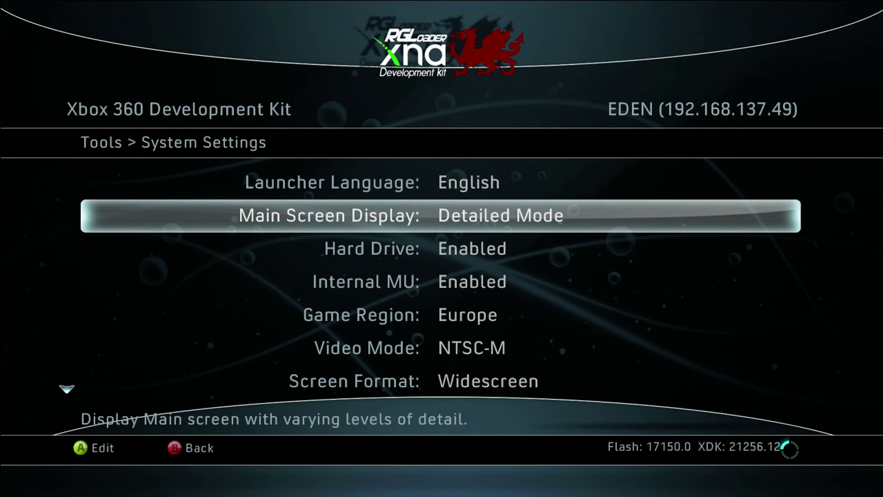
key("Down")
key("Down")
key("Down")
key("Down")
key("Down")
key("Down")
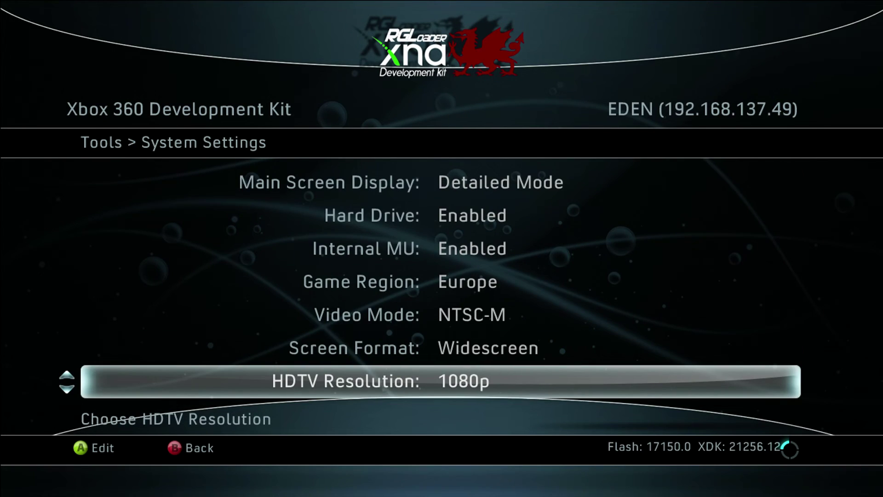
key("Down")
key("Down")
key("Escape")
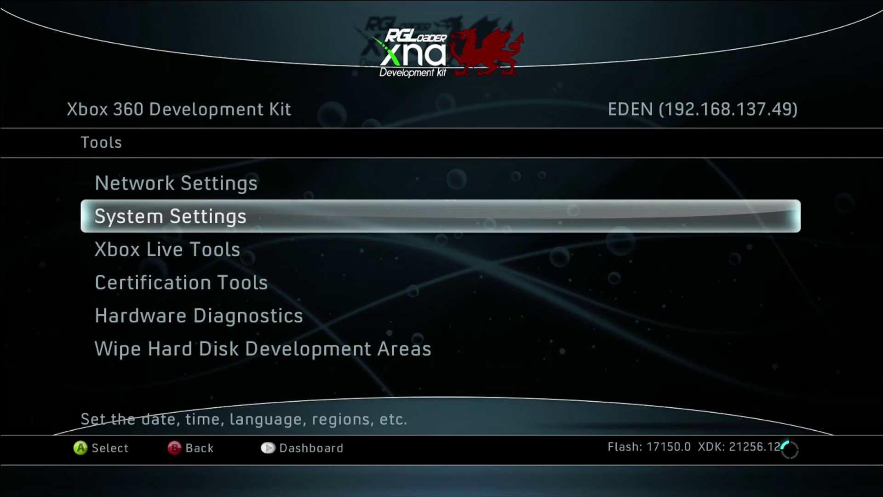
Step: Open Network Settings and look through the Game configuration options
key("Down")
key("Up")
key("Up")
key("Return")
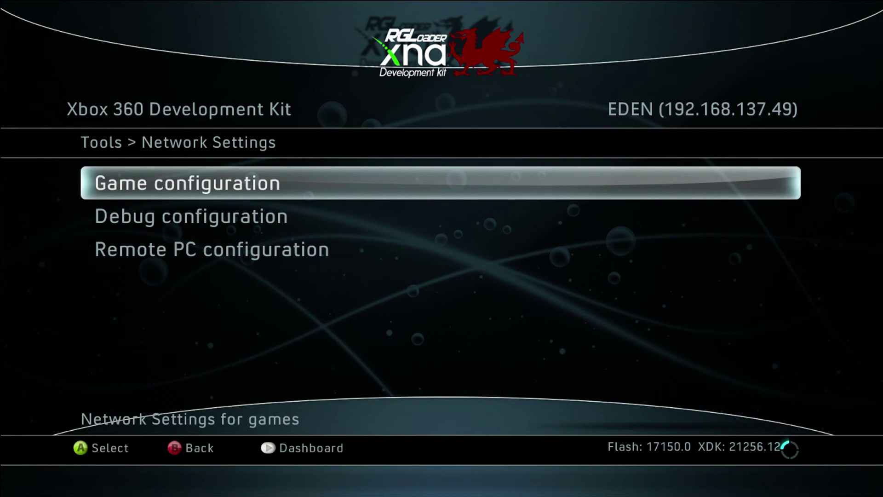
key("Down")
key("Up")
key("Return")
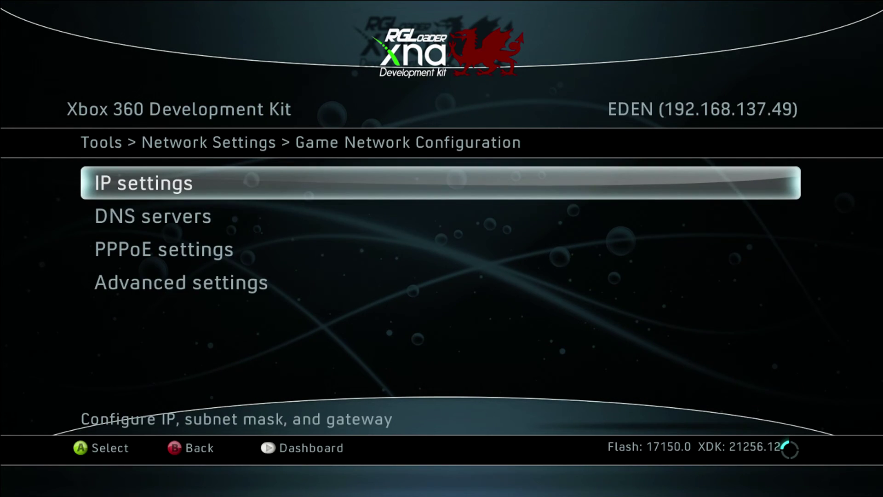
key("Down")
key("Down")
Step: Open Debug configuration to view the IP address 192.168.137.49 and machine name
key("Escape")
key("Down")
key("Return")
key("Down")
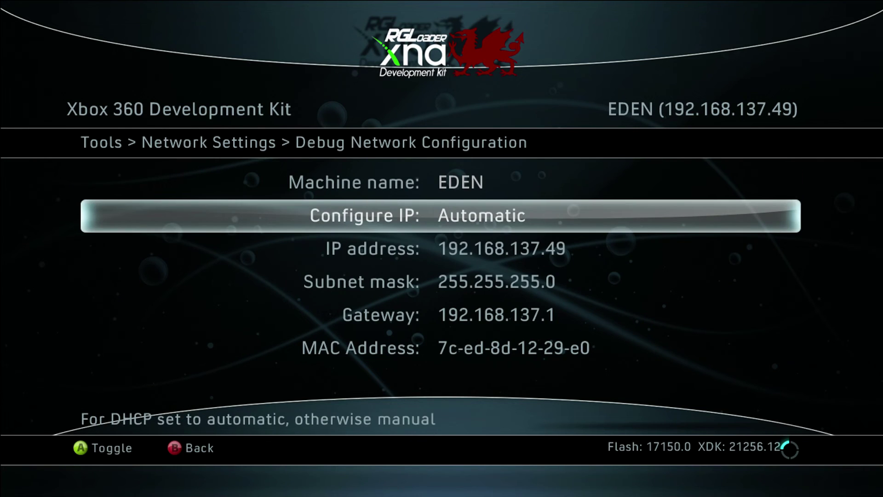
key("Down")
key("Up")
key("Up")
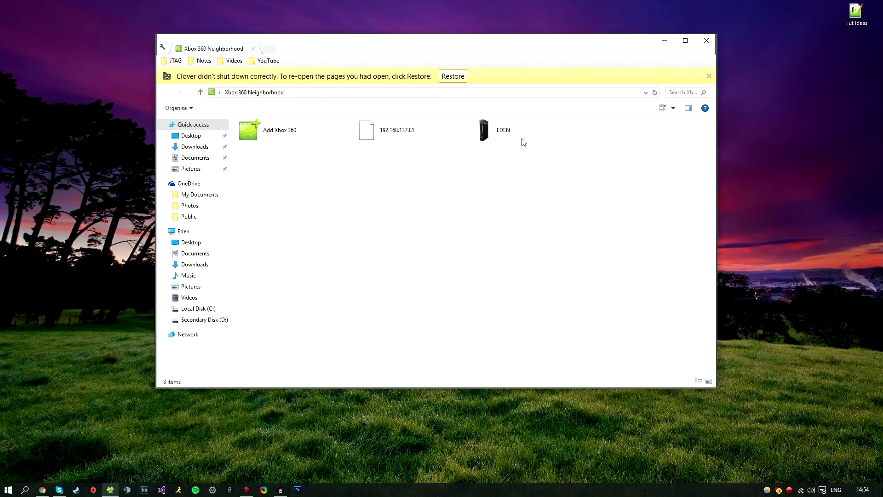
Step: Dismiss the Clover restore warning, set EDEN as default Xbox 360, and open its properties
left_click(709, 76)
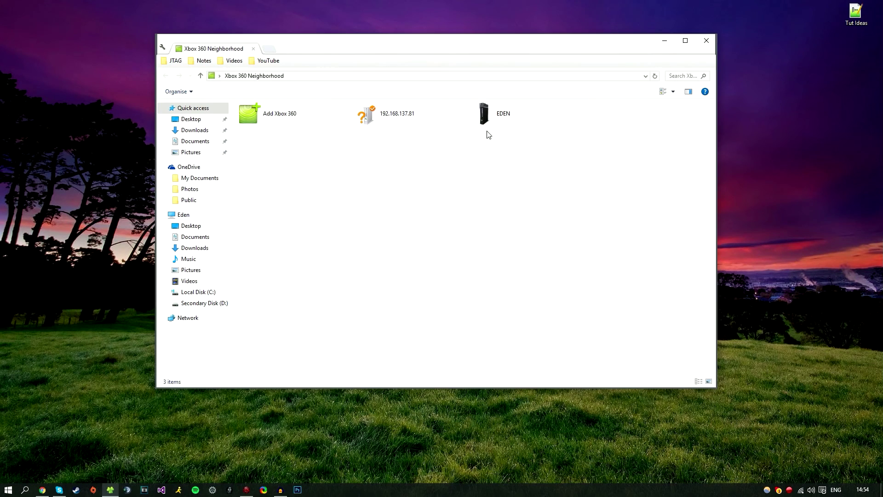
right_click(509, 113)
left_click(552, 185)
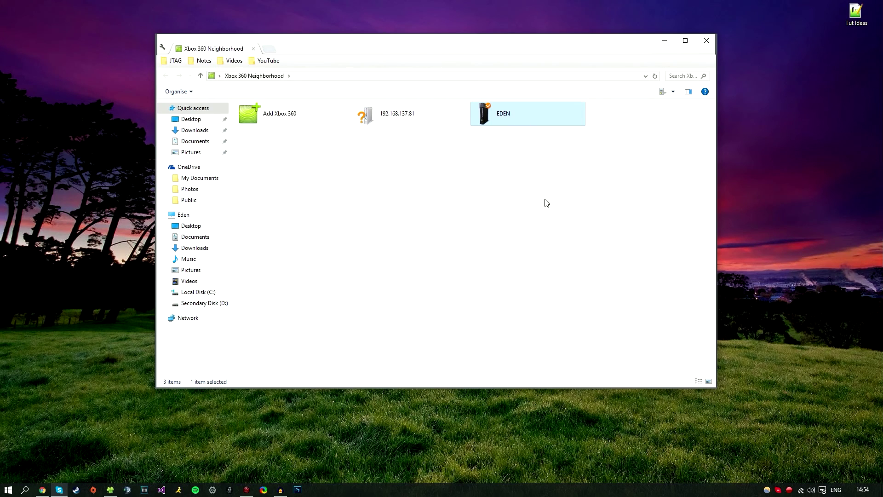
key("shift+F10")
left_click(530, 202)
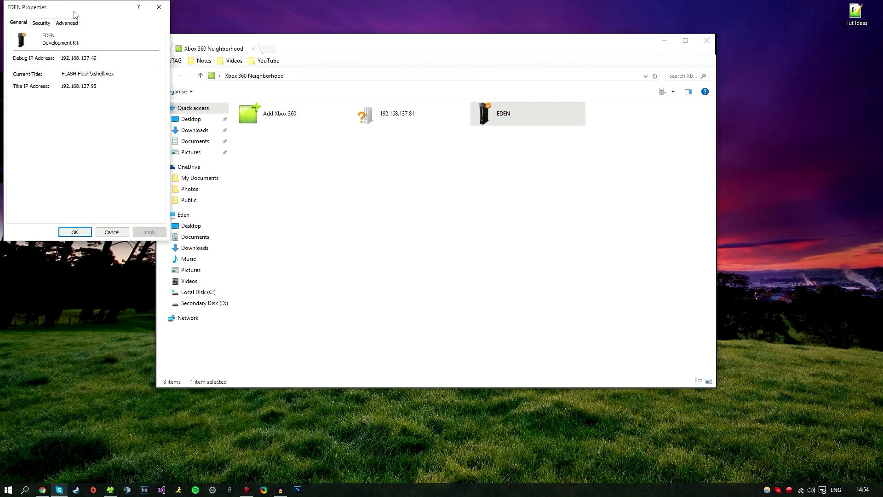